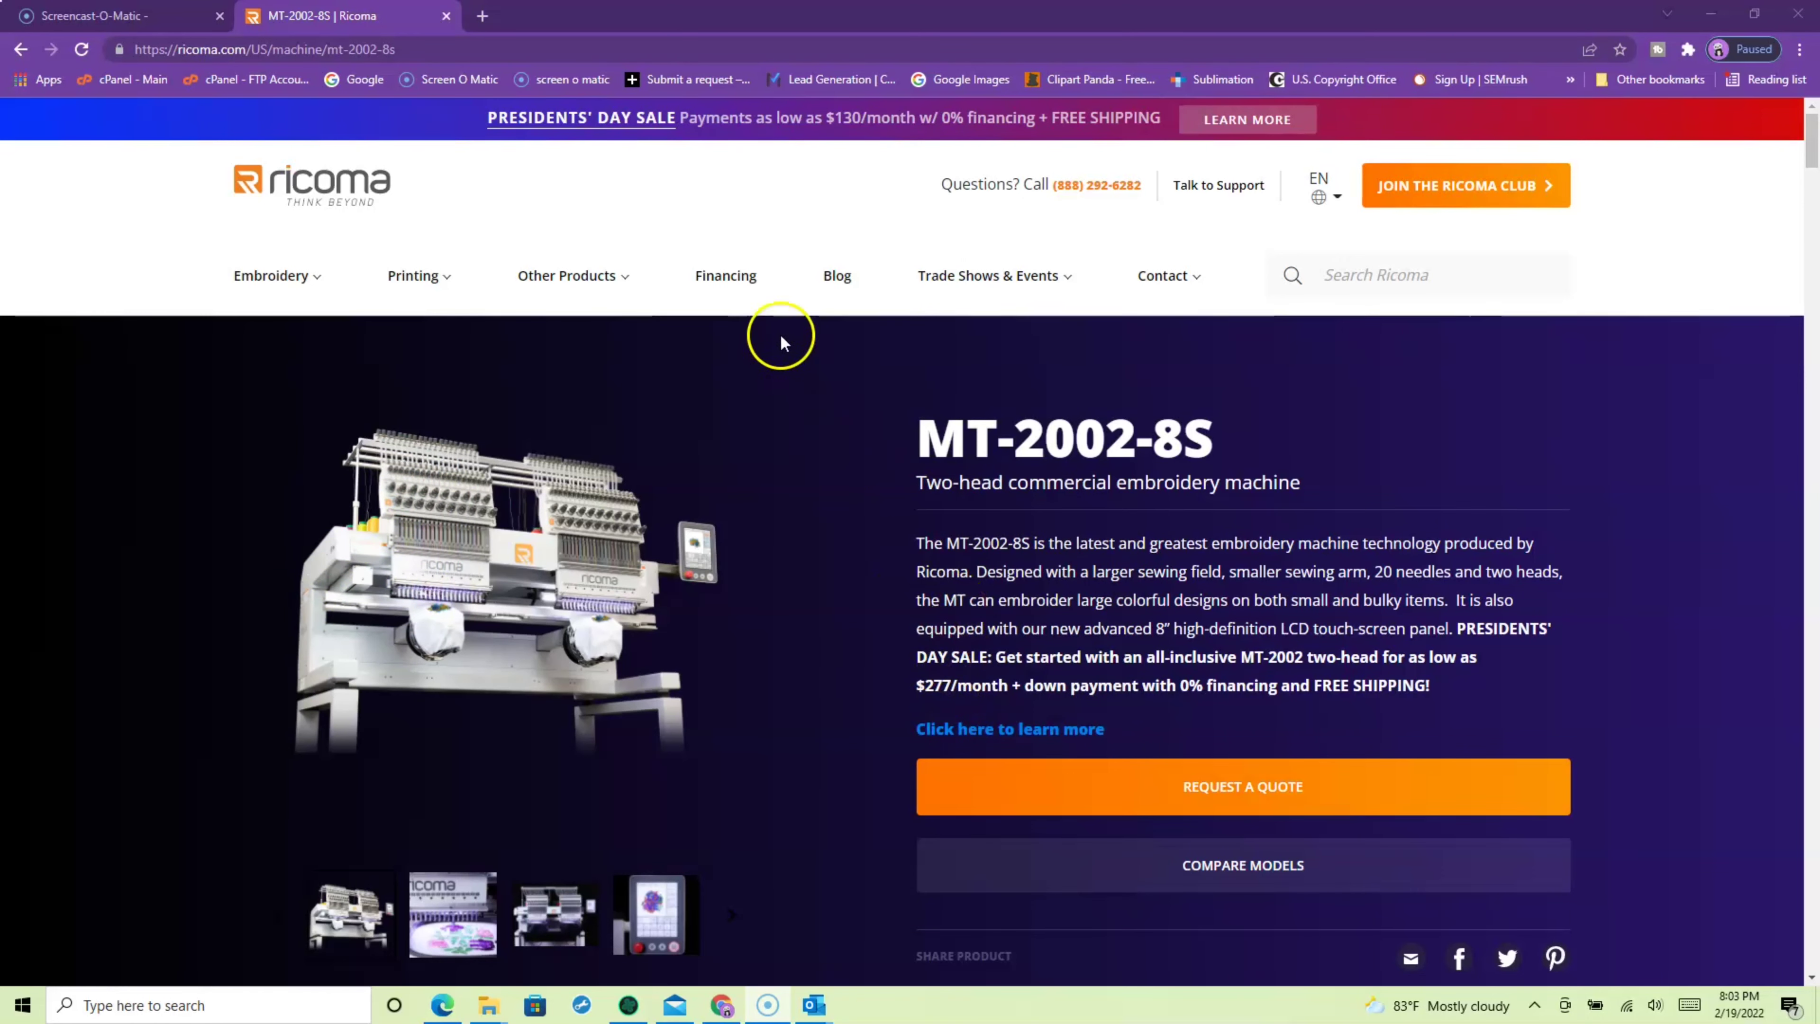
- Switch from the browser to Chroma Plus and create a new blank design
left_click(1710, 13)
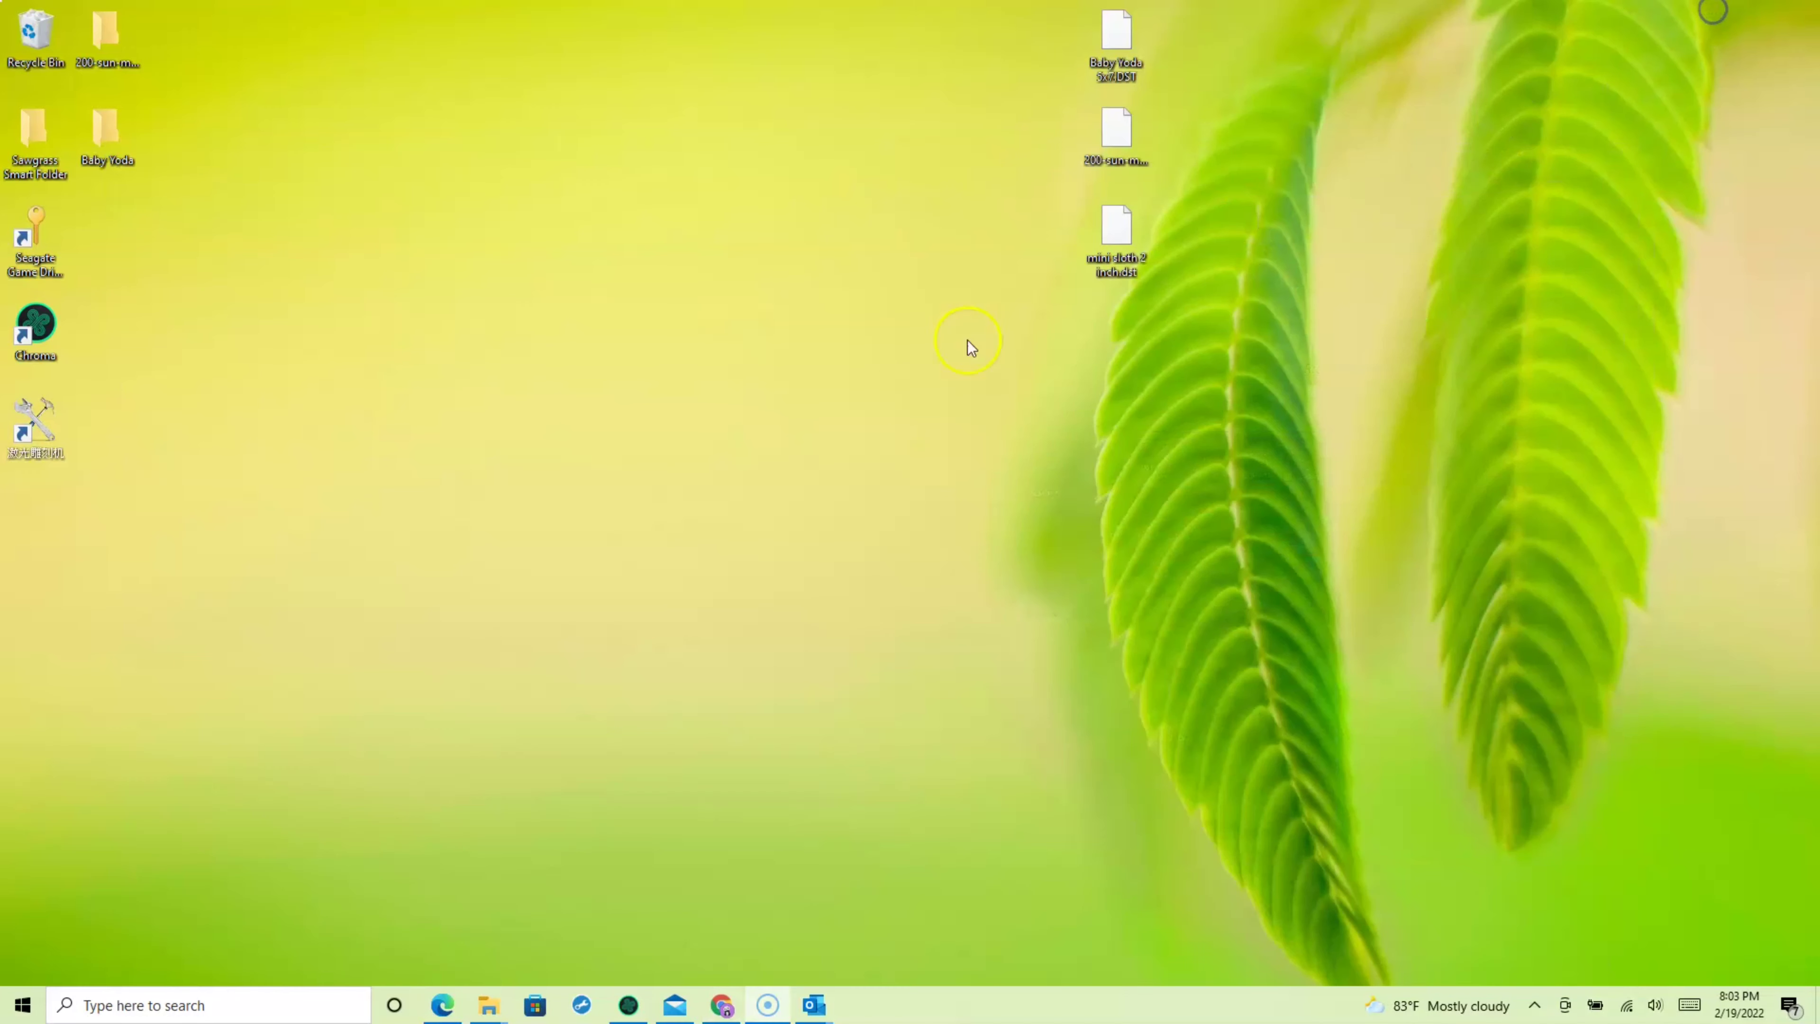
left_click(631, 1005)
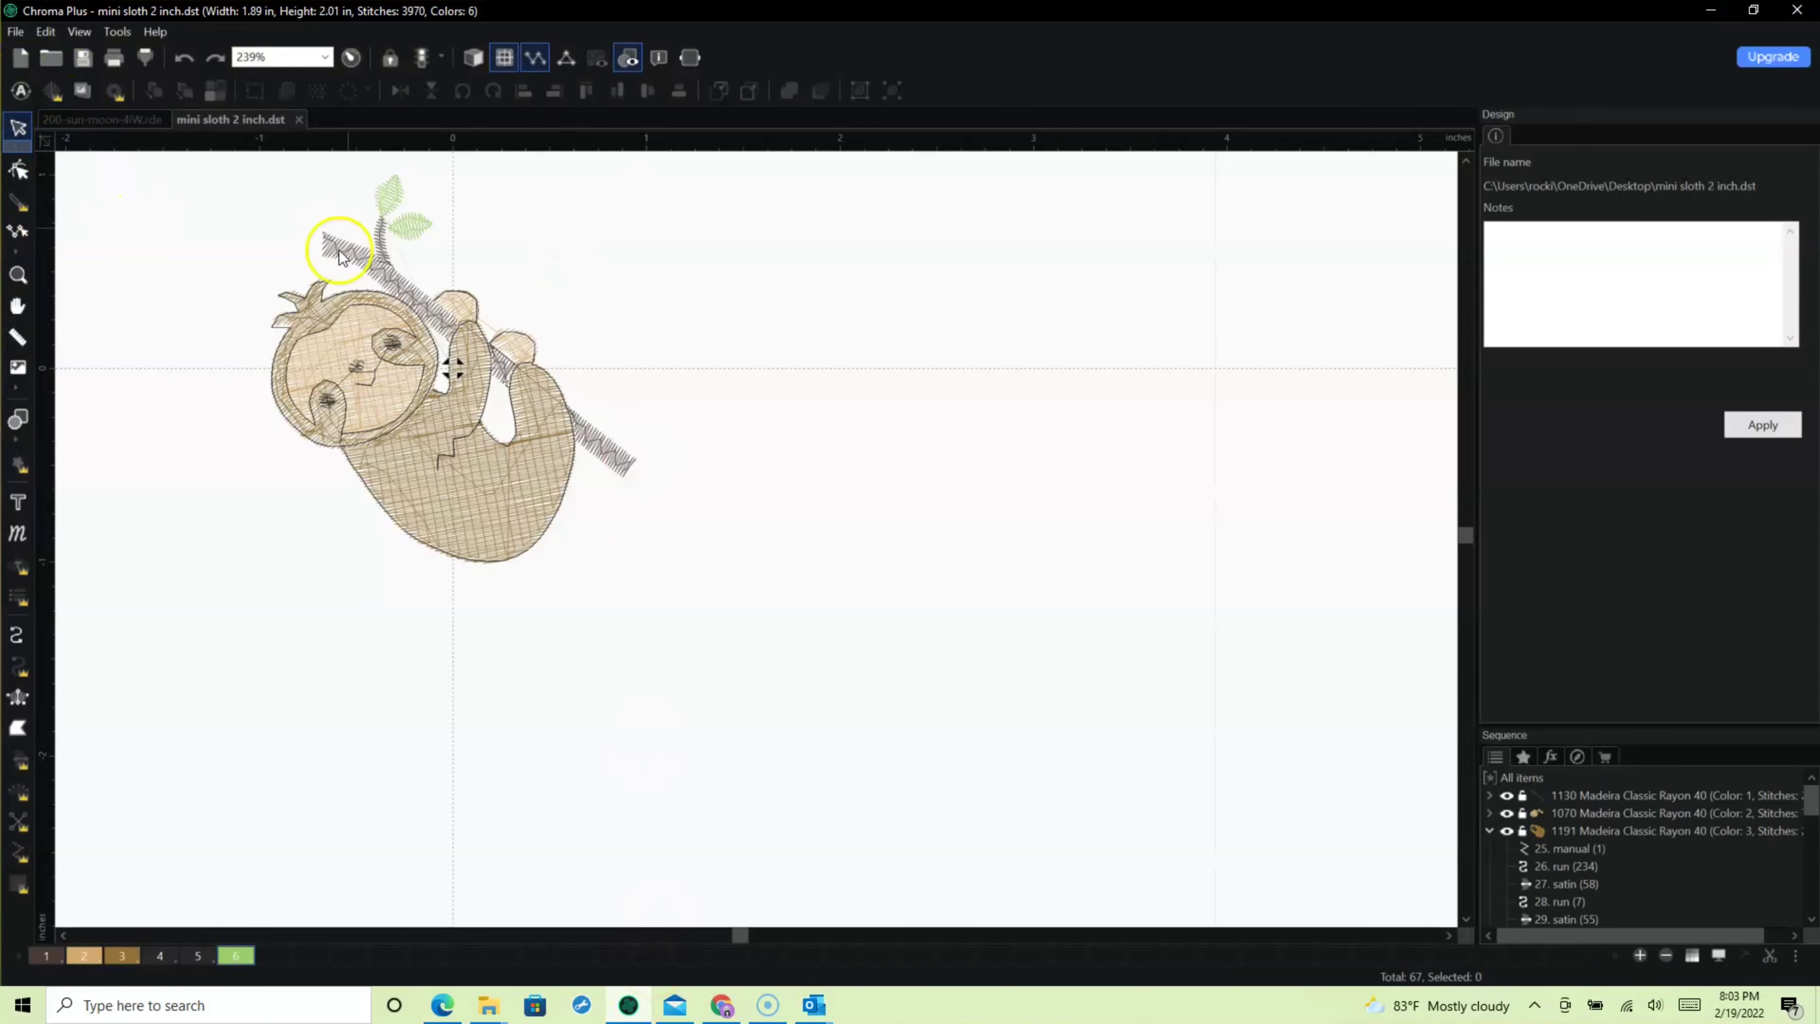
left_click(15, 32)
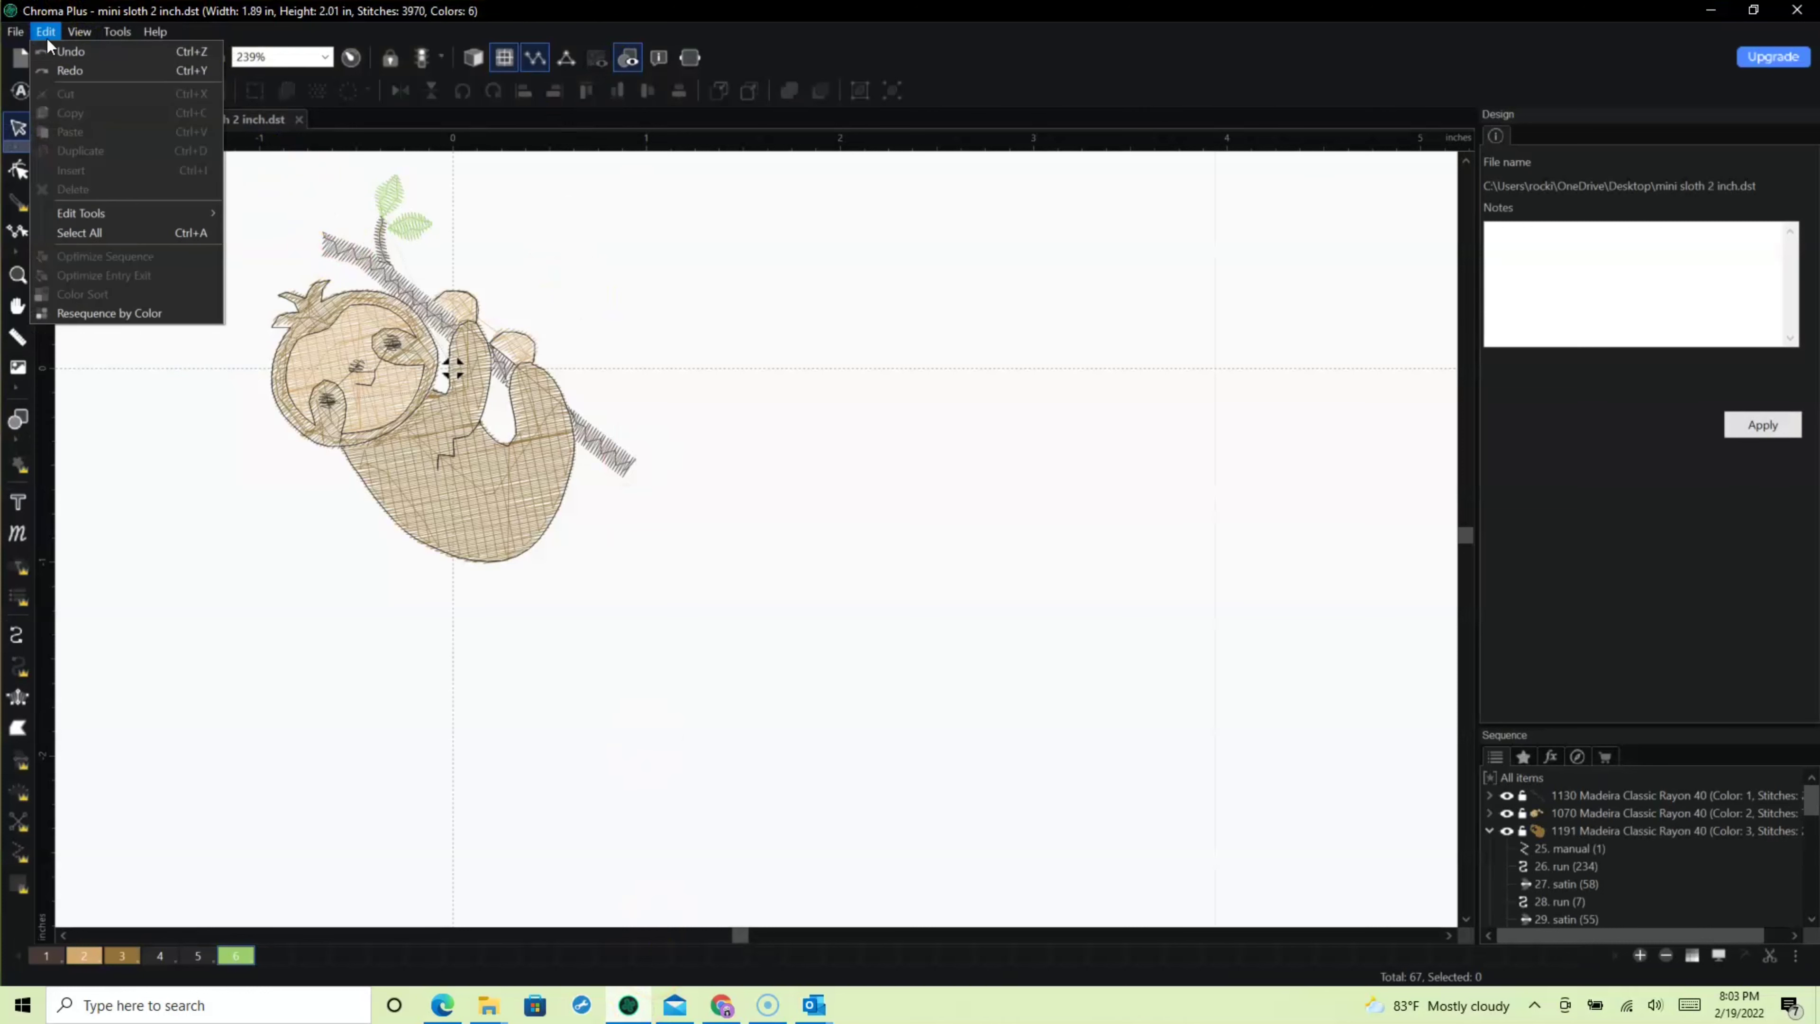
left_click(1048, 65)
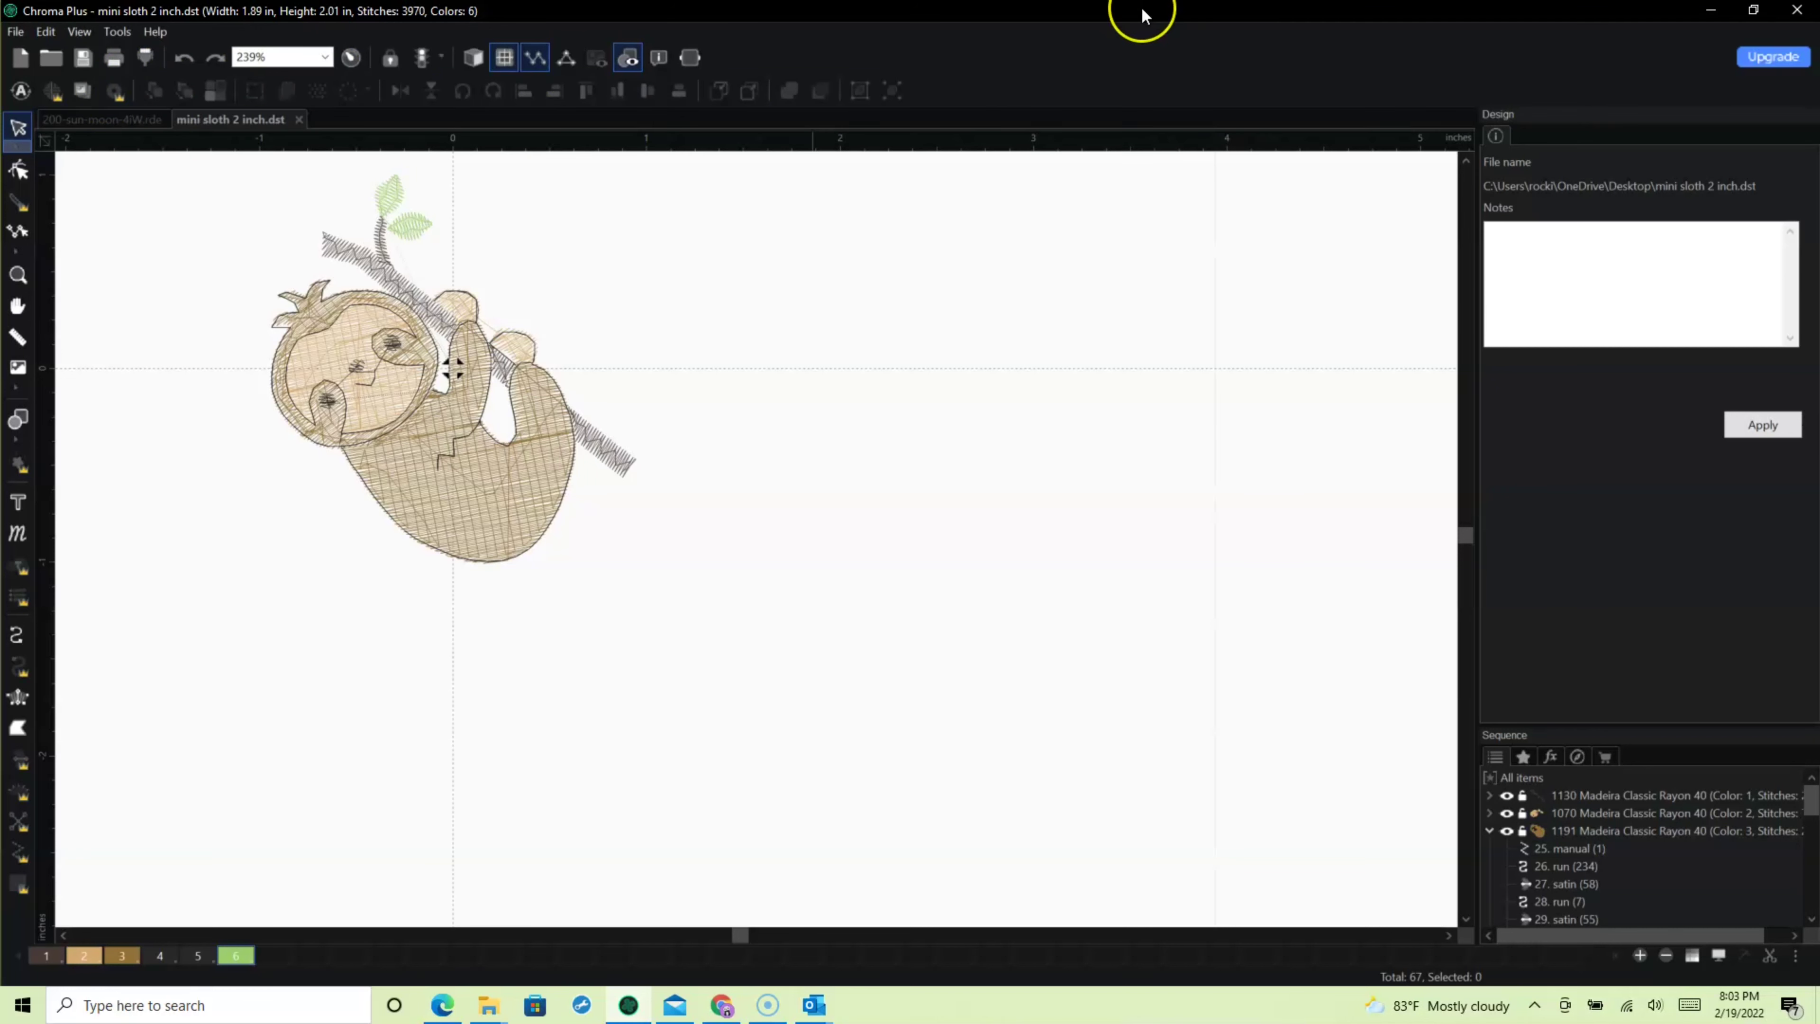
left_click(1119, 38)
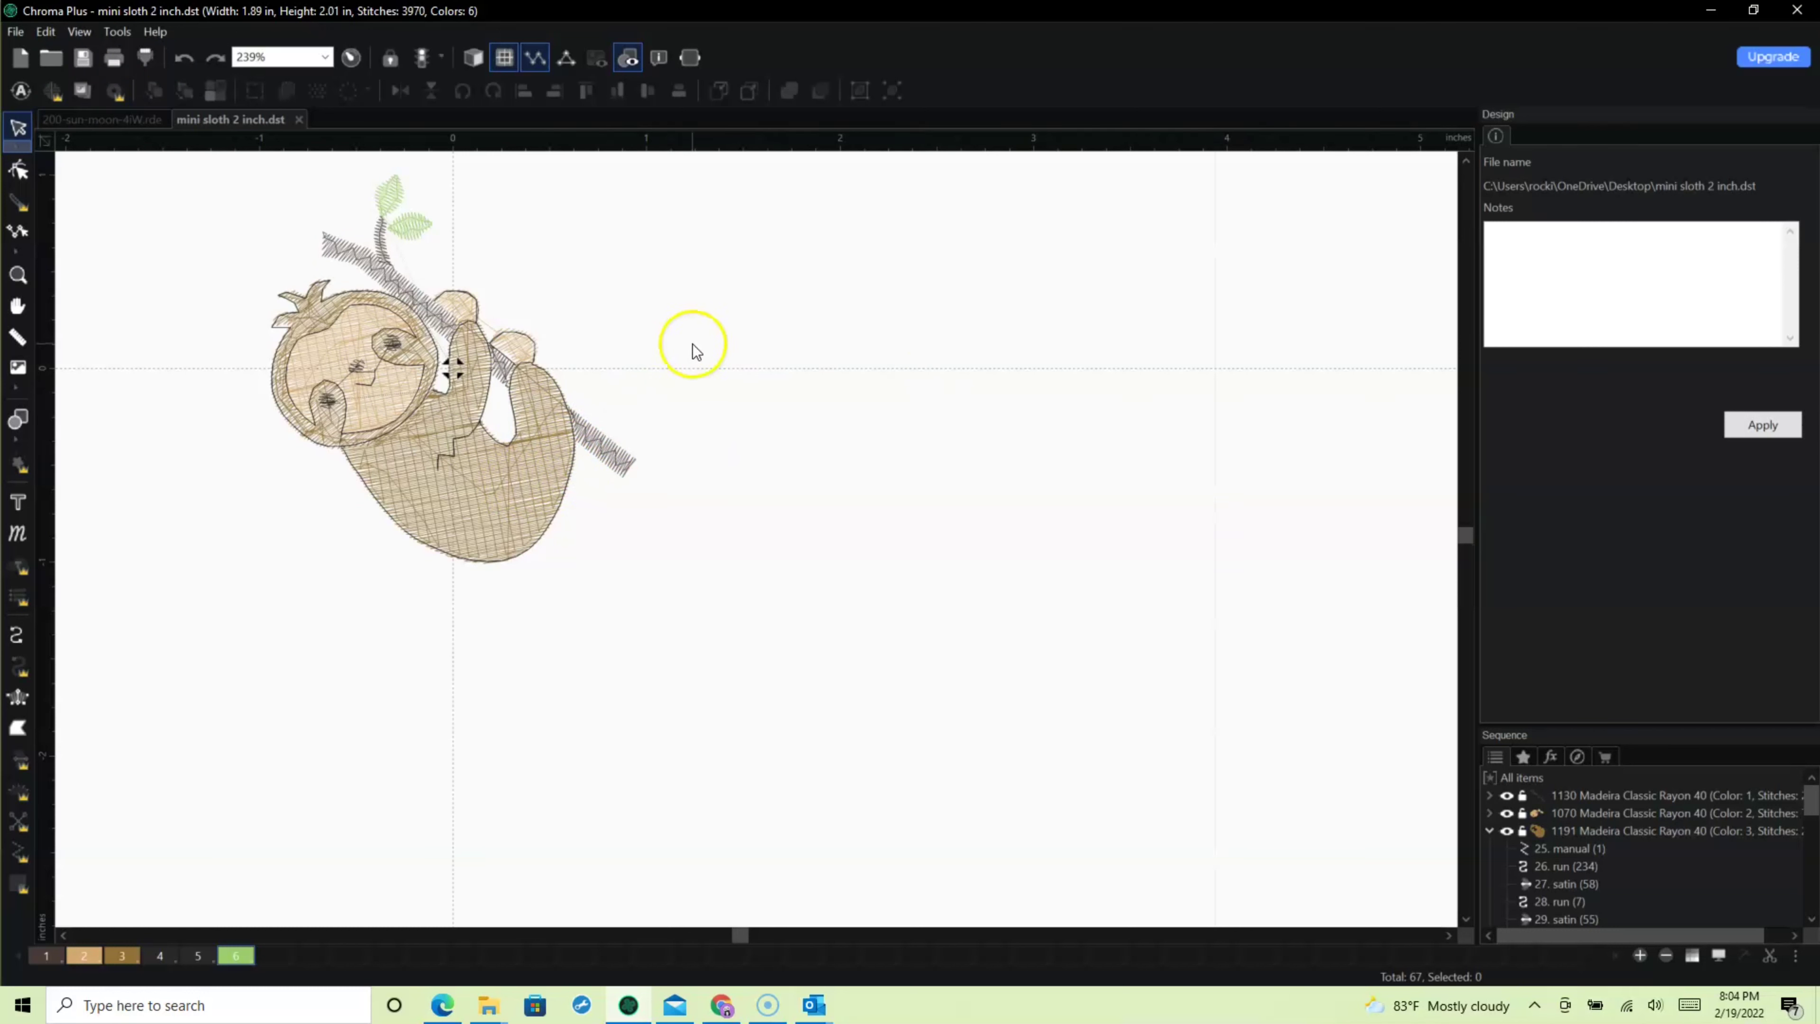
left_click(16, 31)
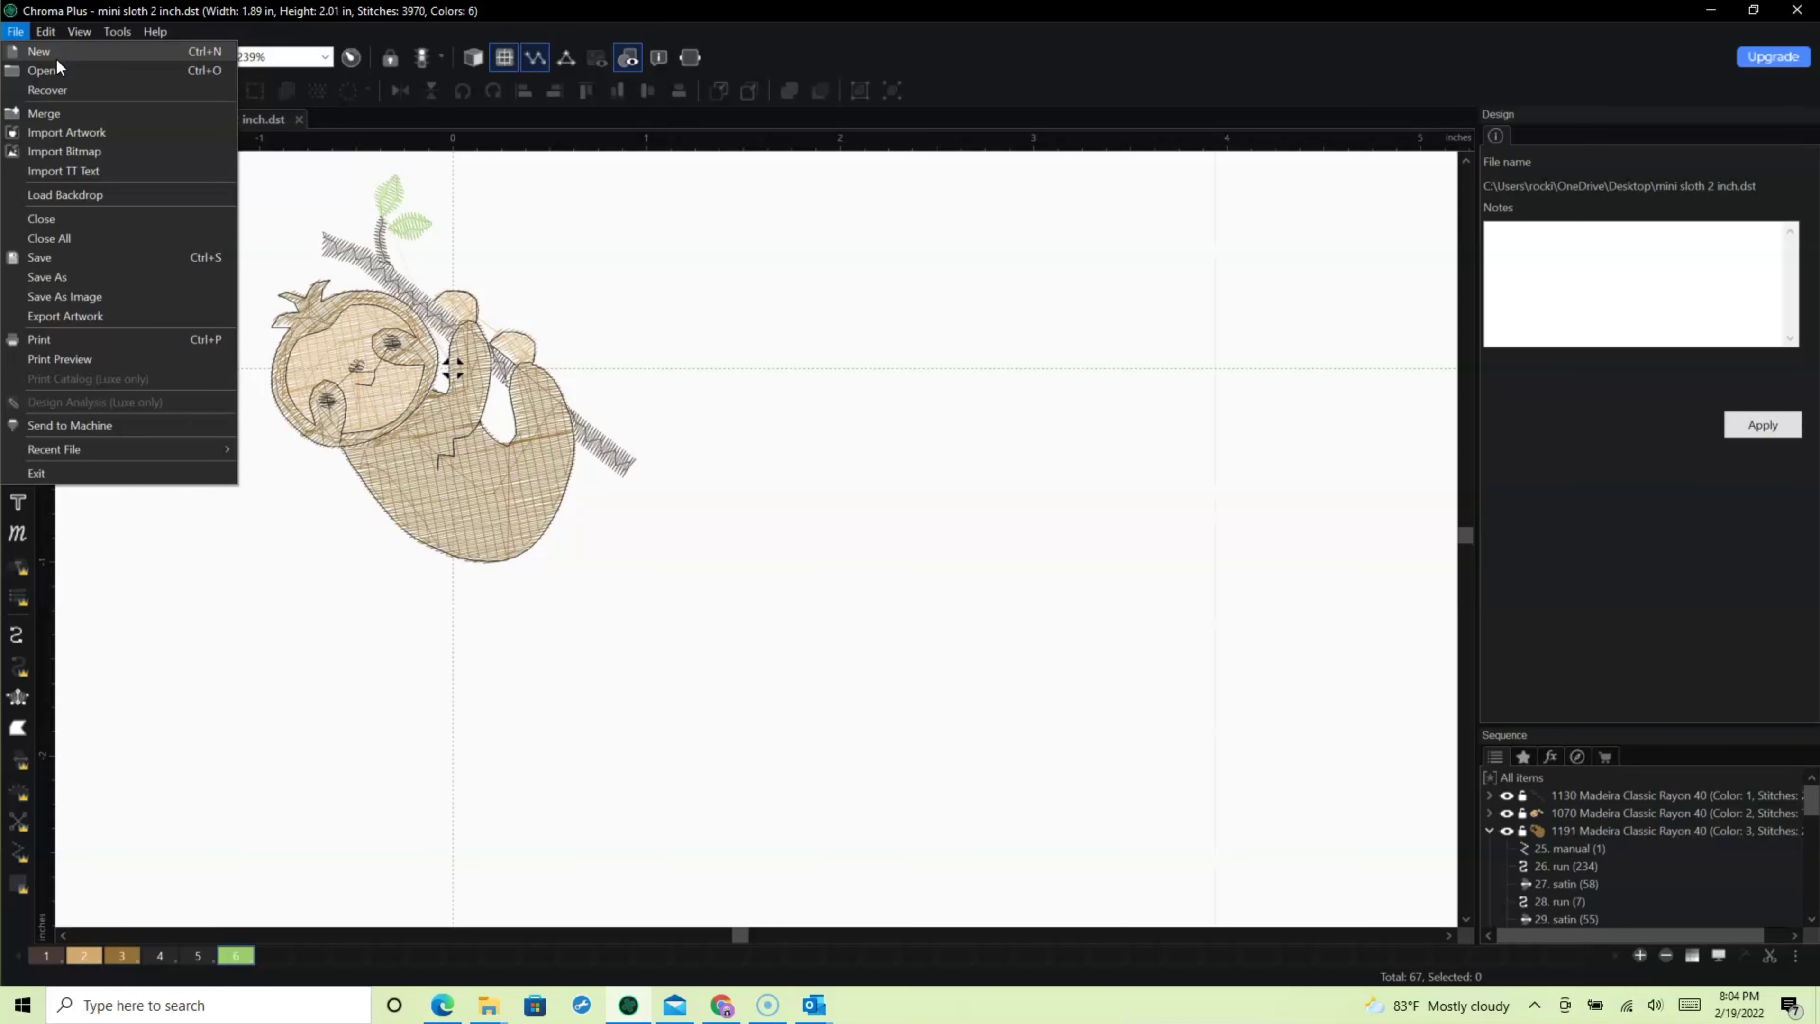
left_click(50, 51)
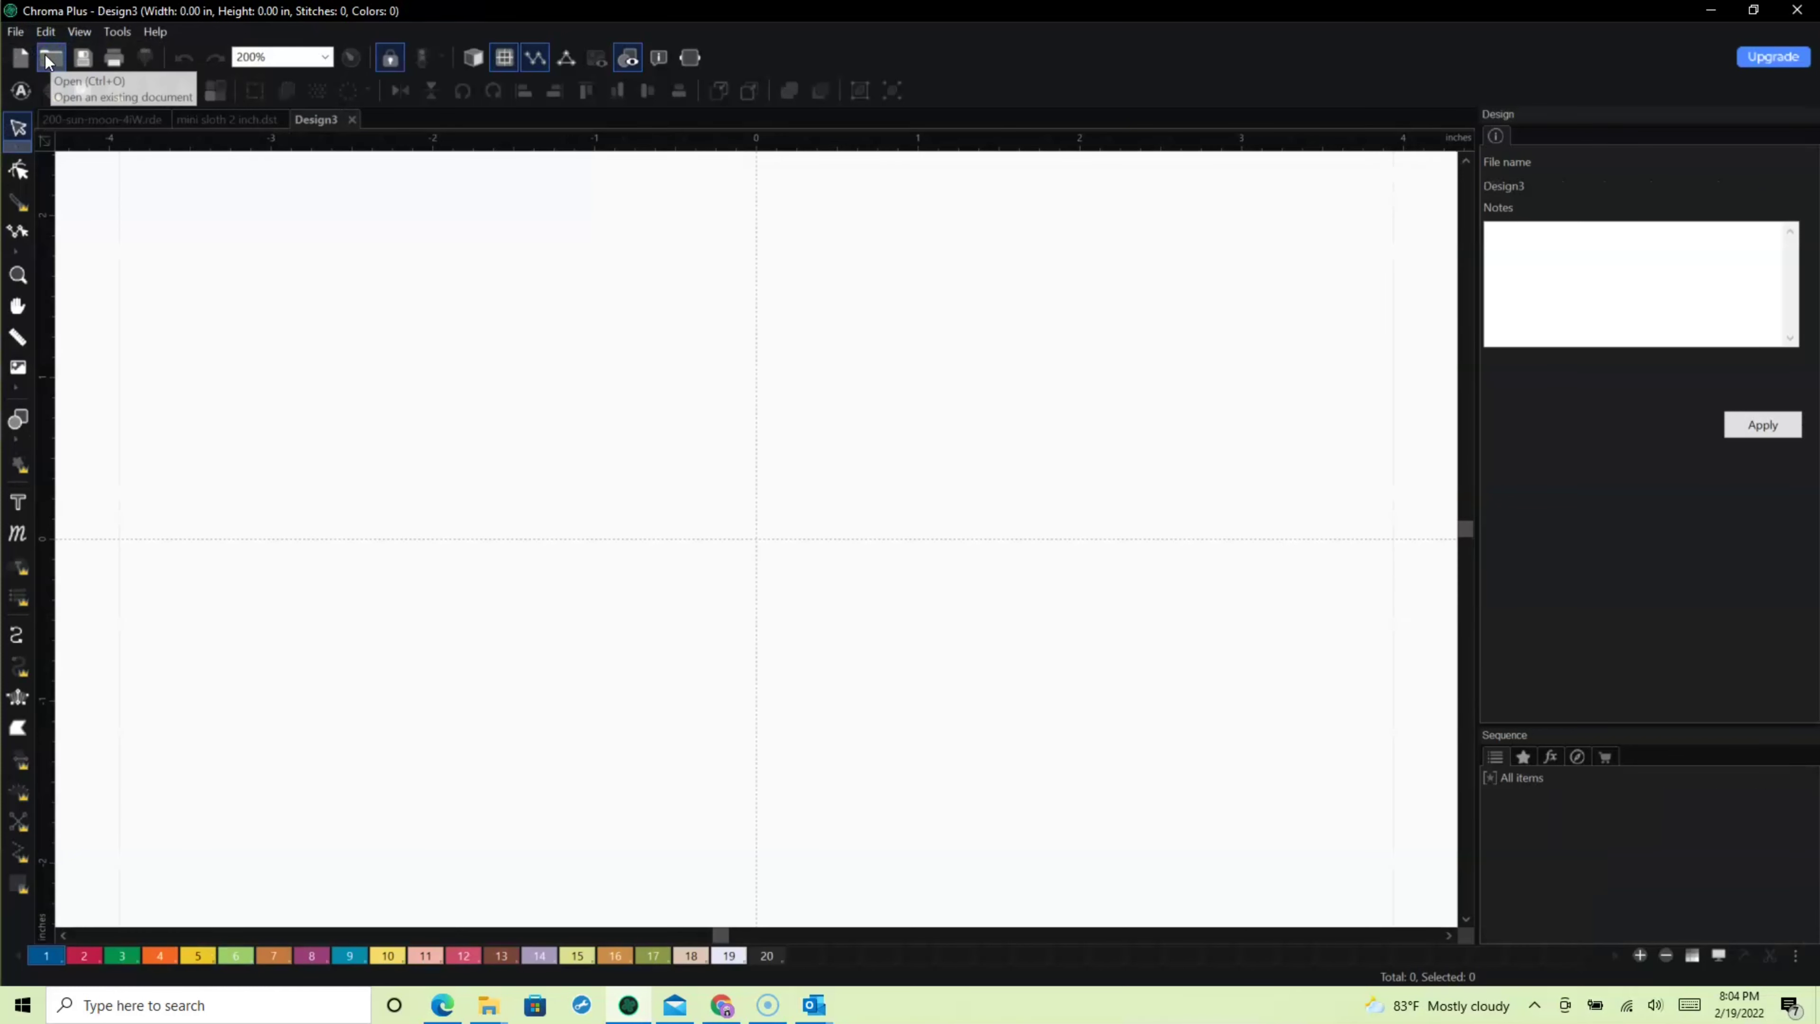
- Switch to the Etsy purchases page in Edge, download the Polo Player embroidery design's POLO.zip and open the archive
left_click(16, 32)
left_click(1713, 10)
left_click(1712, 9)
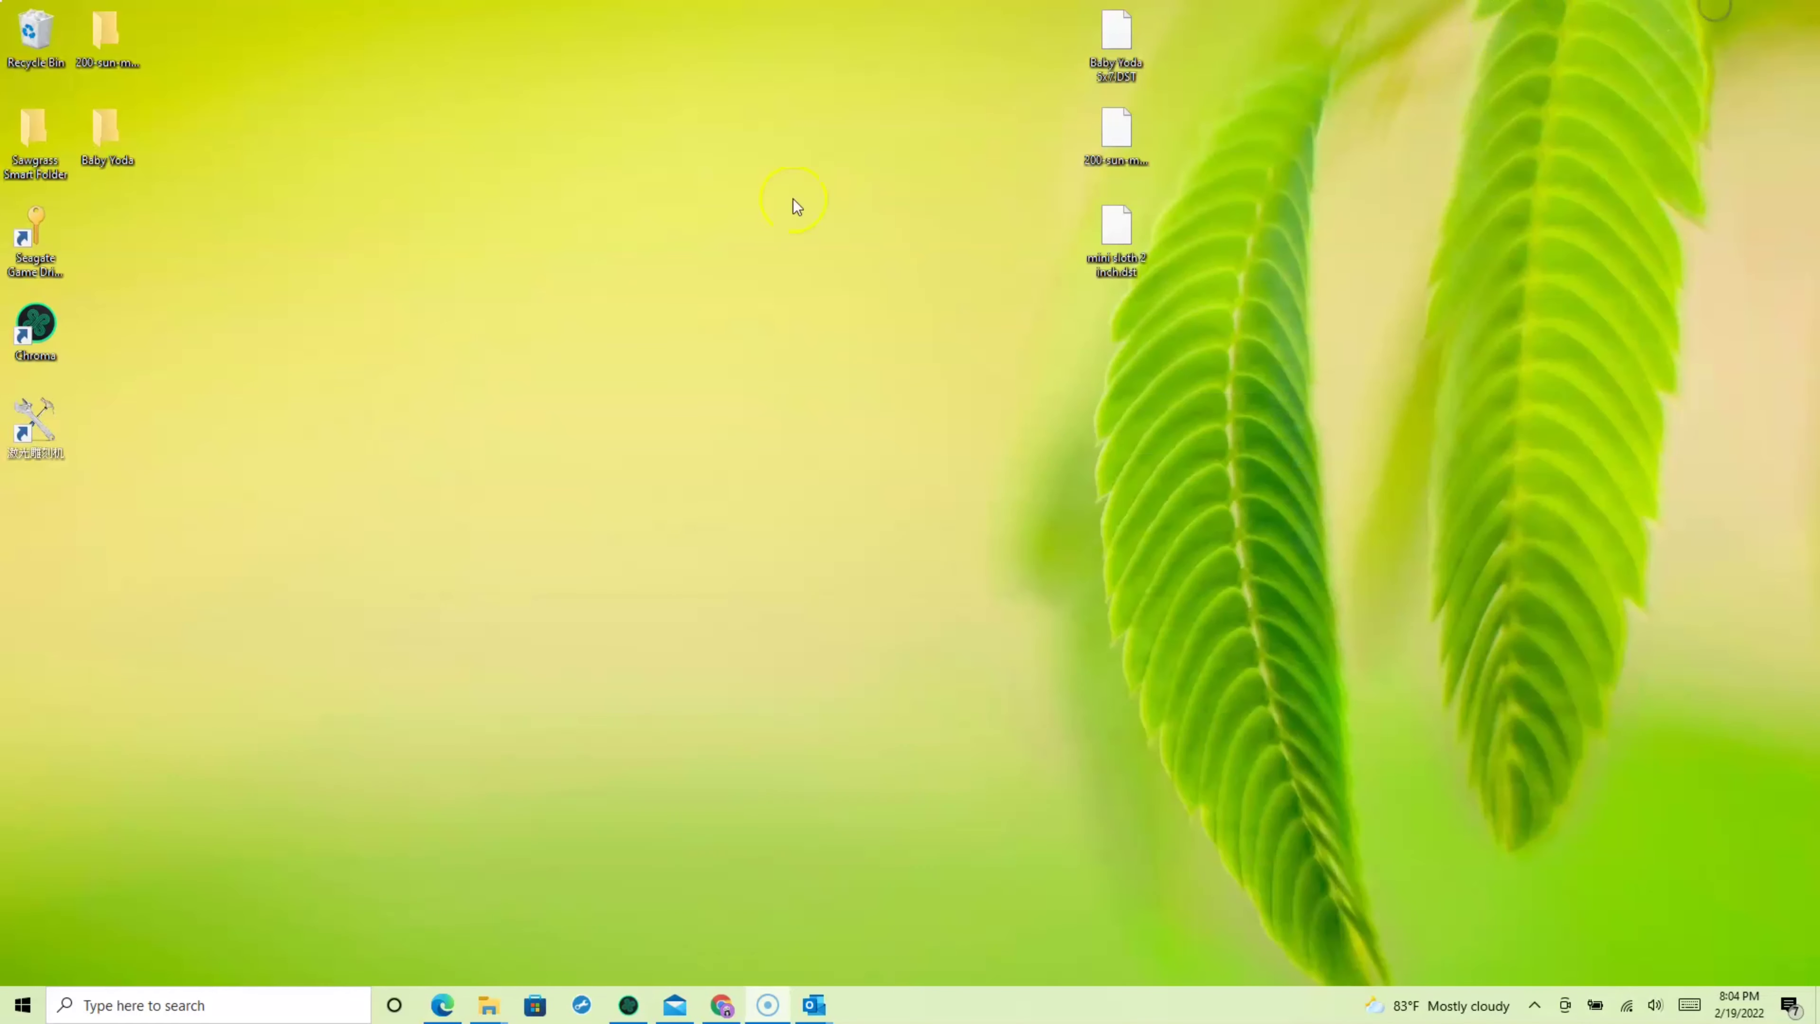
left_click(450, 1014)
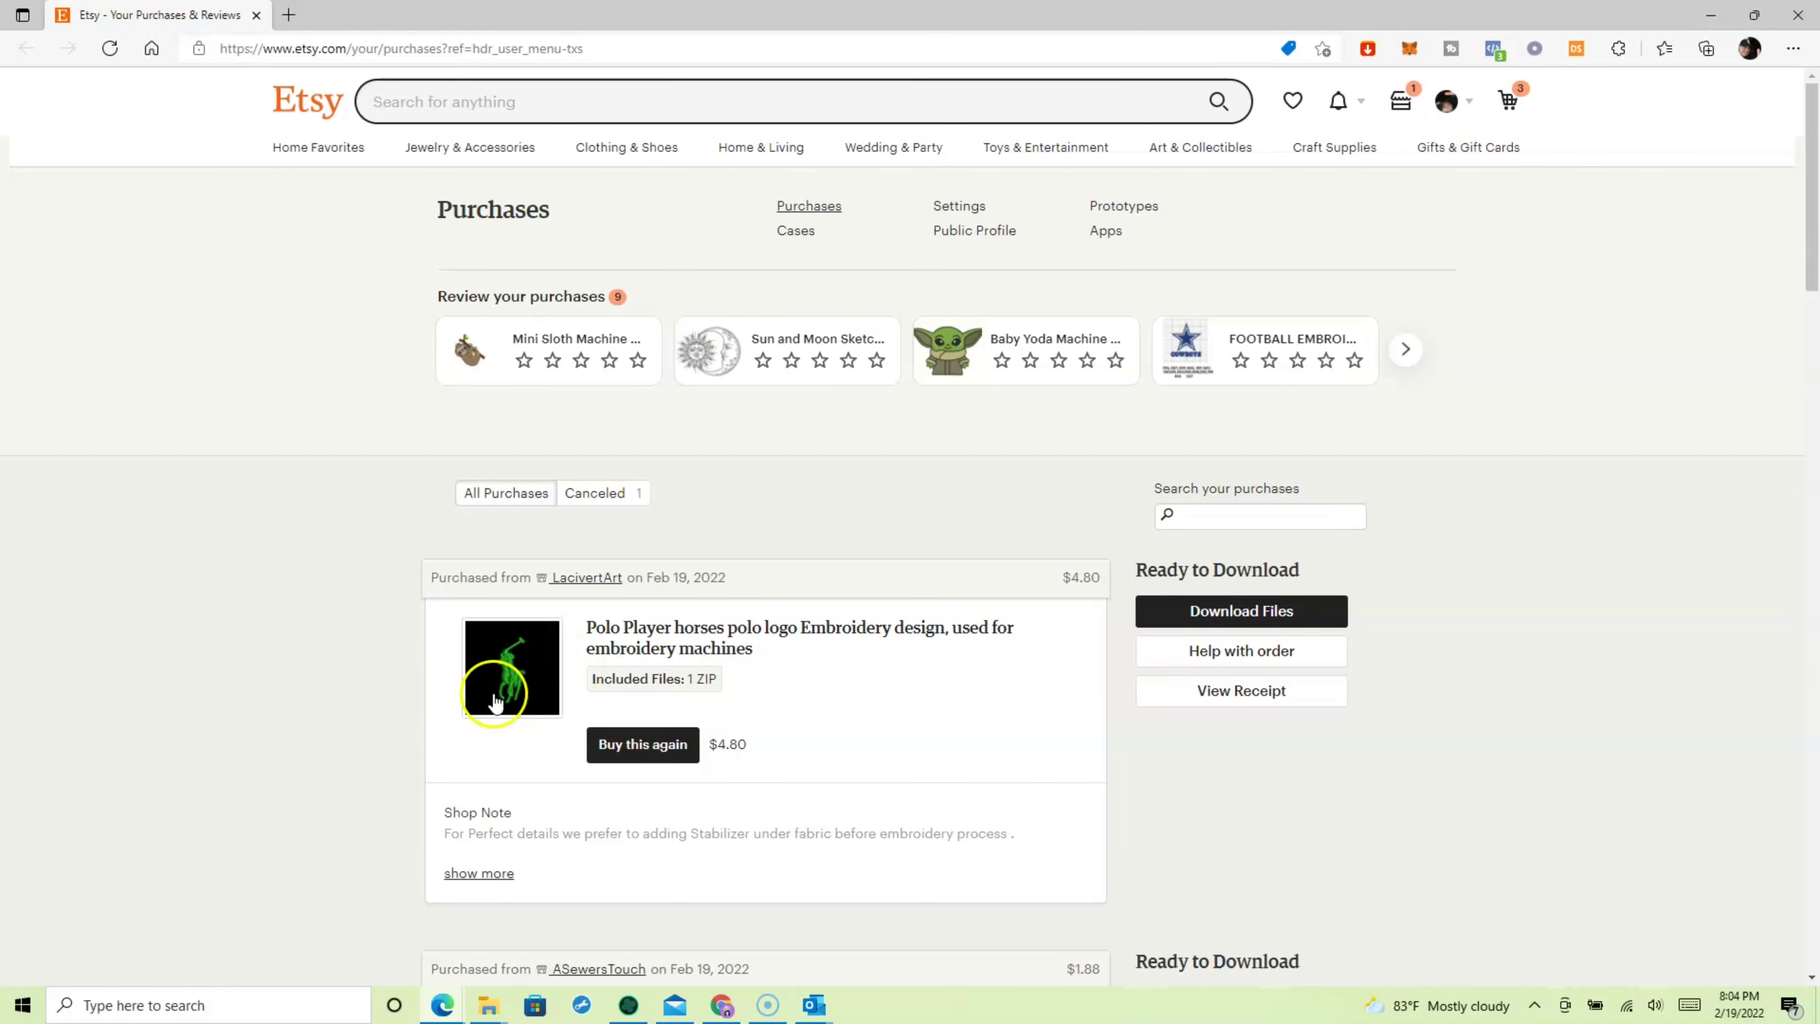
left_click(1261, 610)
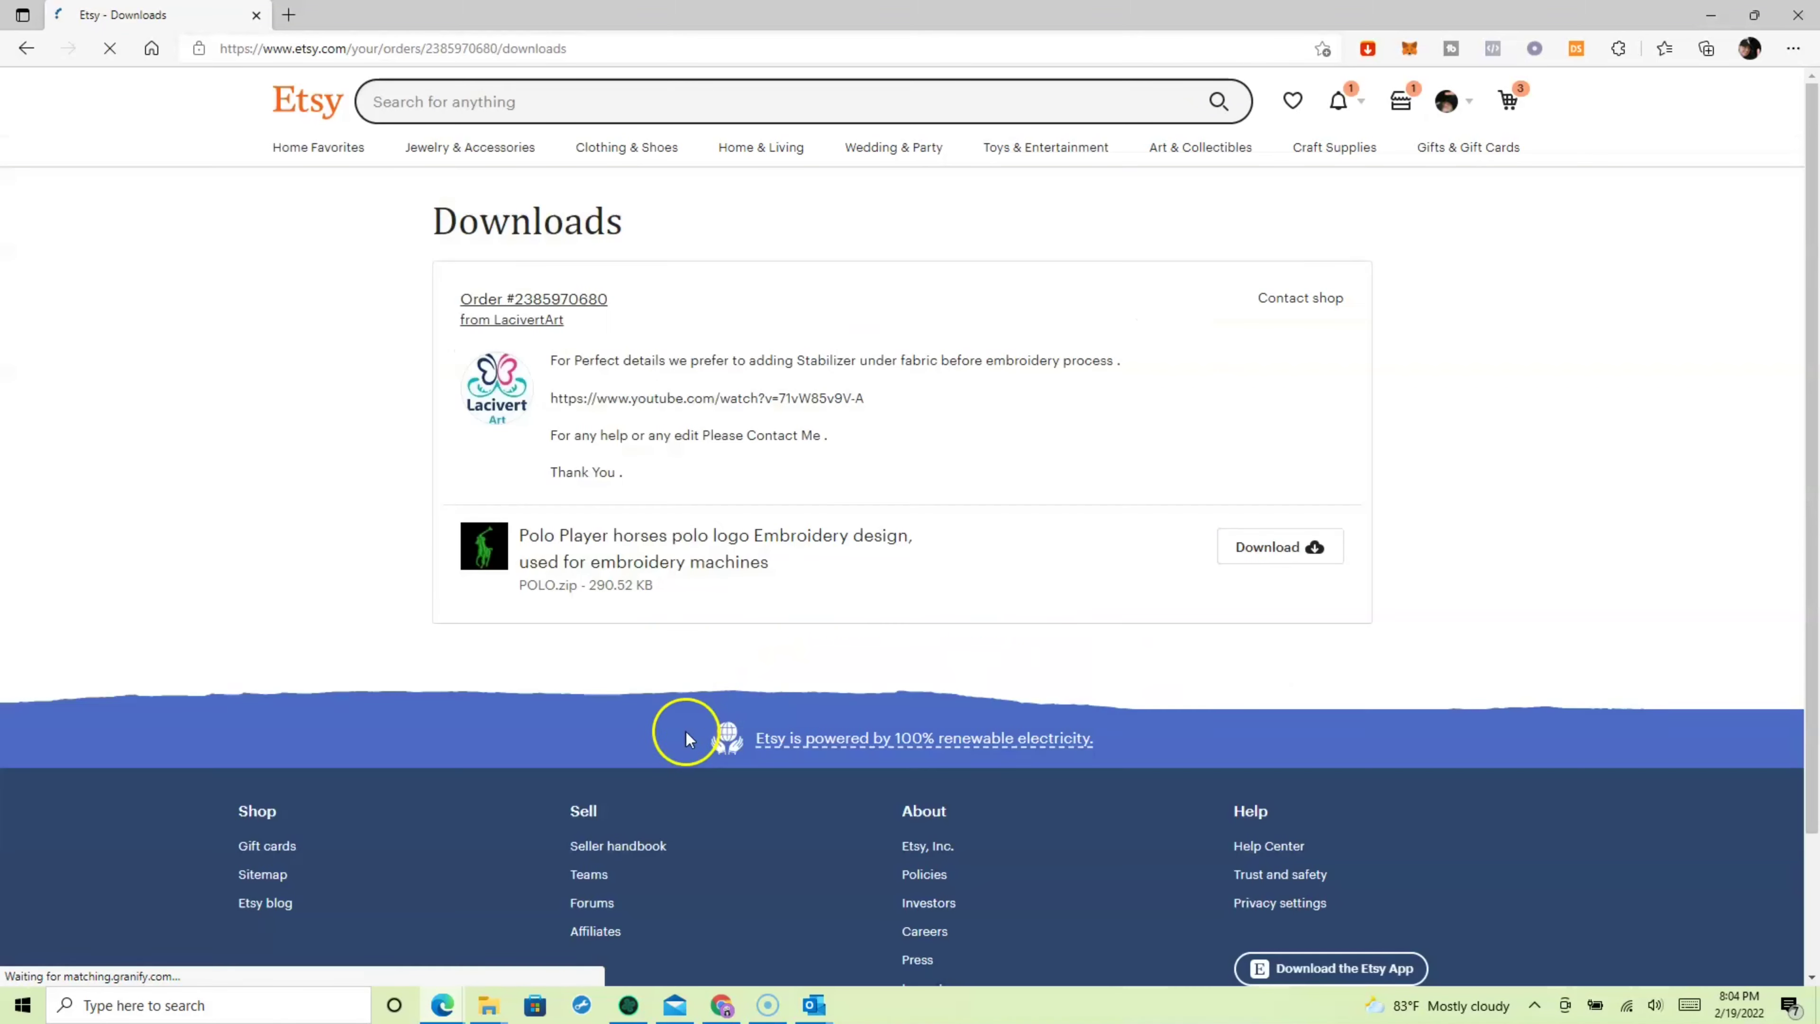
left_click(1281, 552)
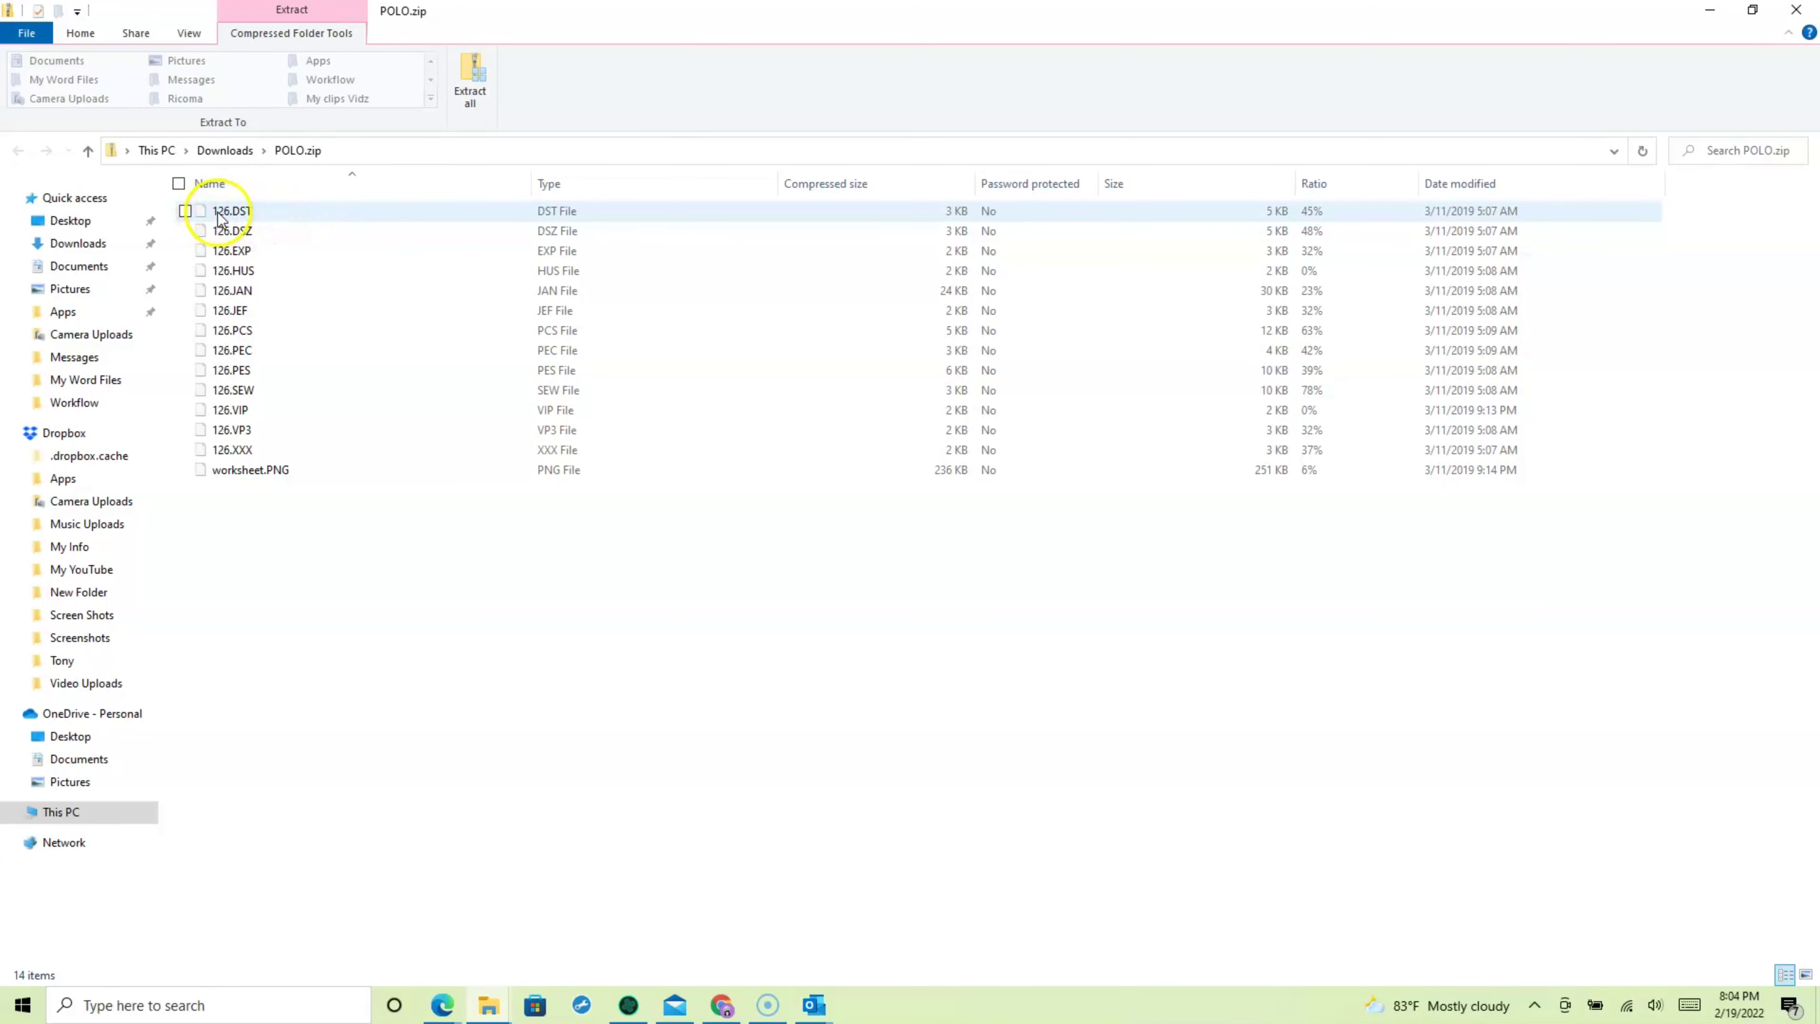
- Copy 126.DST from the POLO.zip archive onto the desktop and move its icon to an empty area near the centre
left_click(224, 210)
right_click(226, 215)
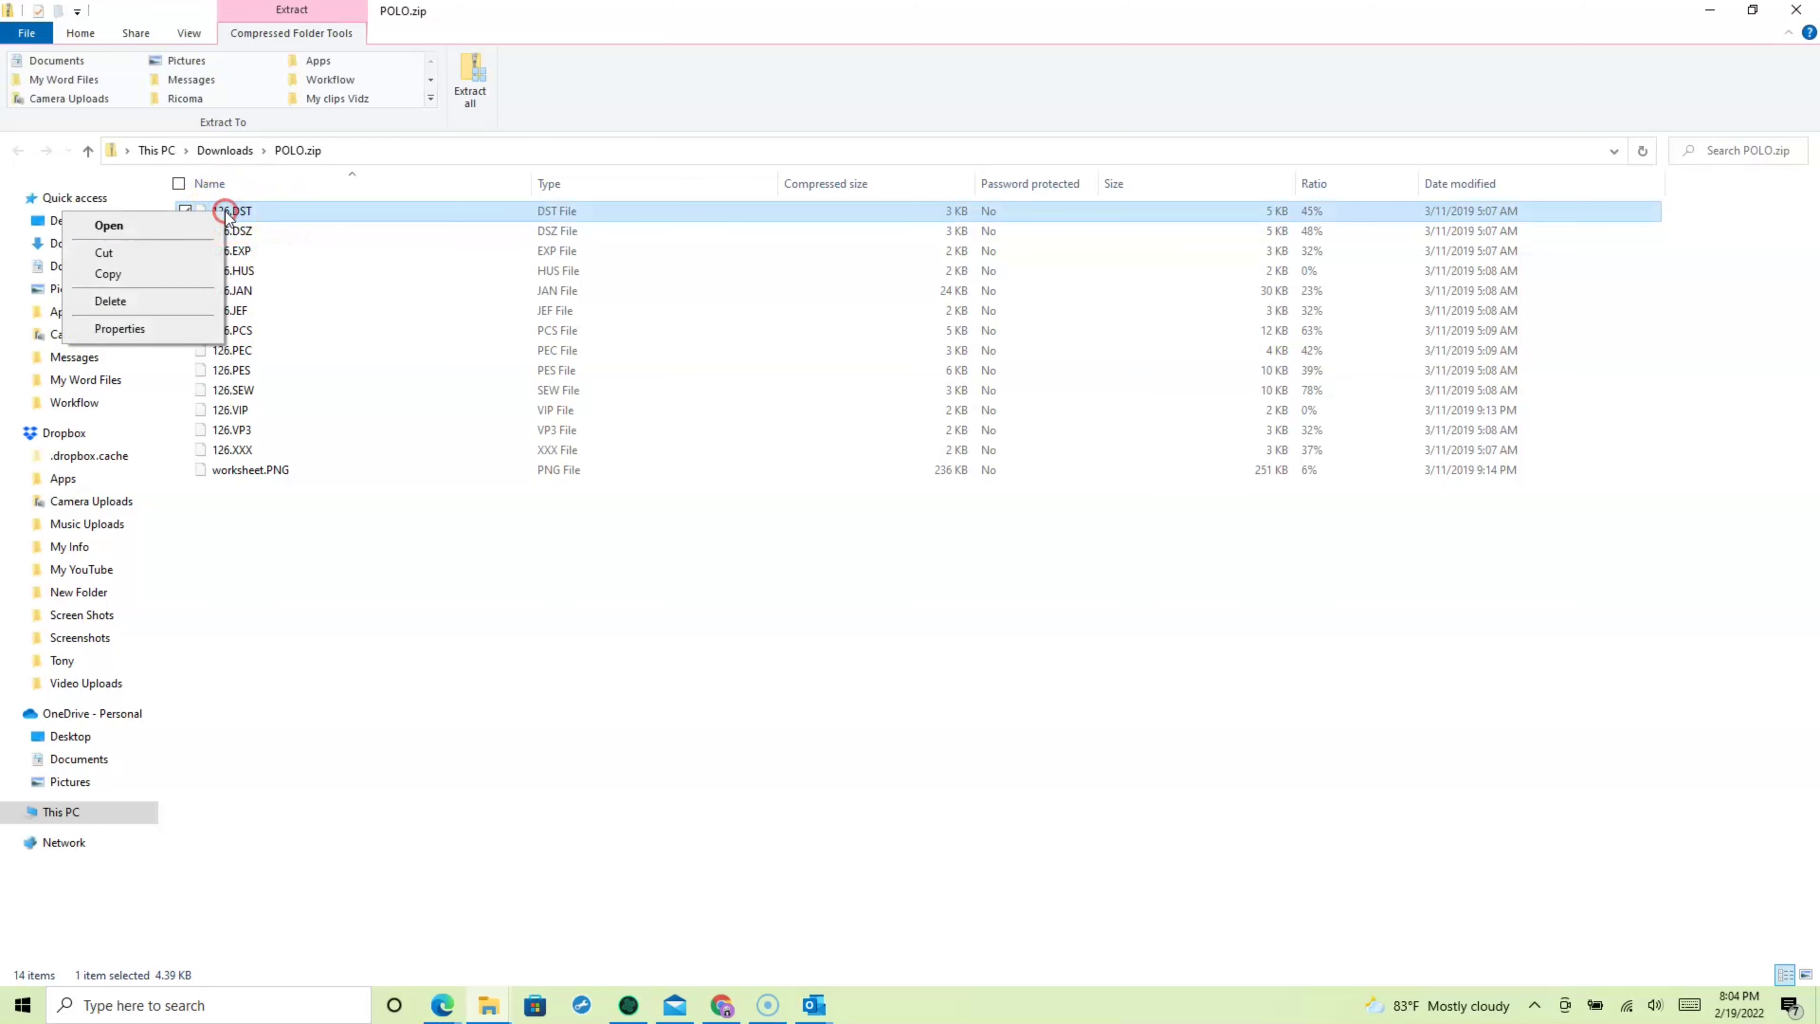
left_click(124, 271)
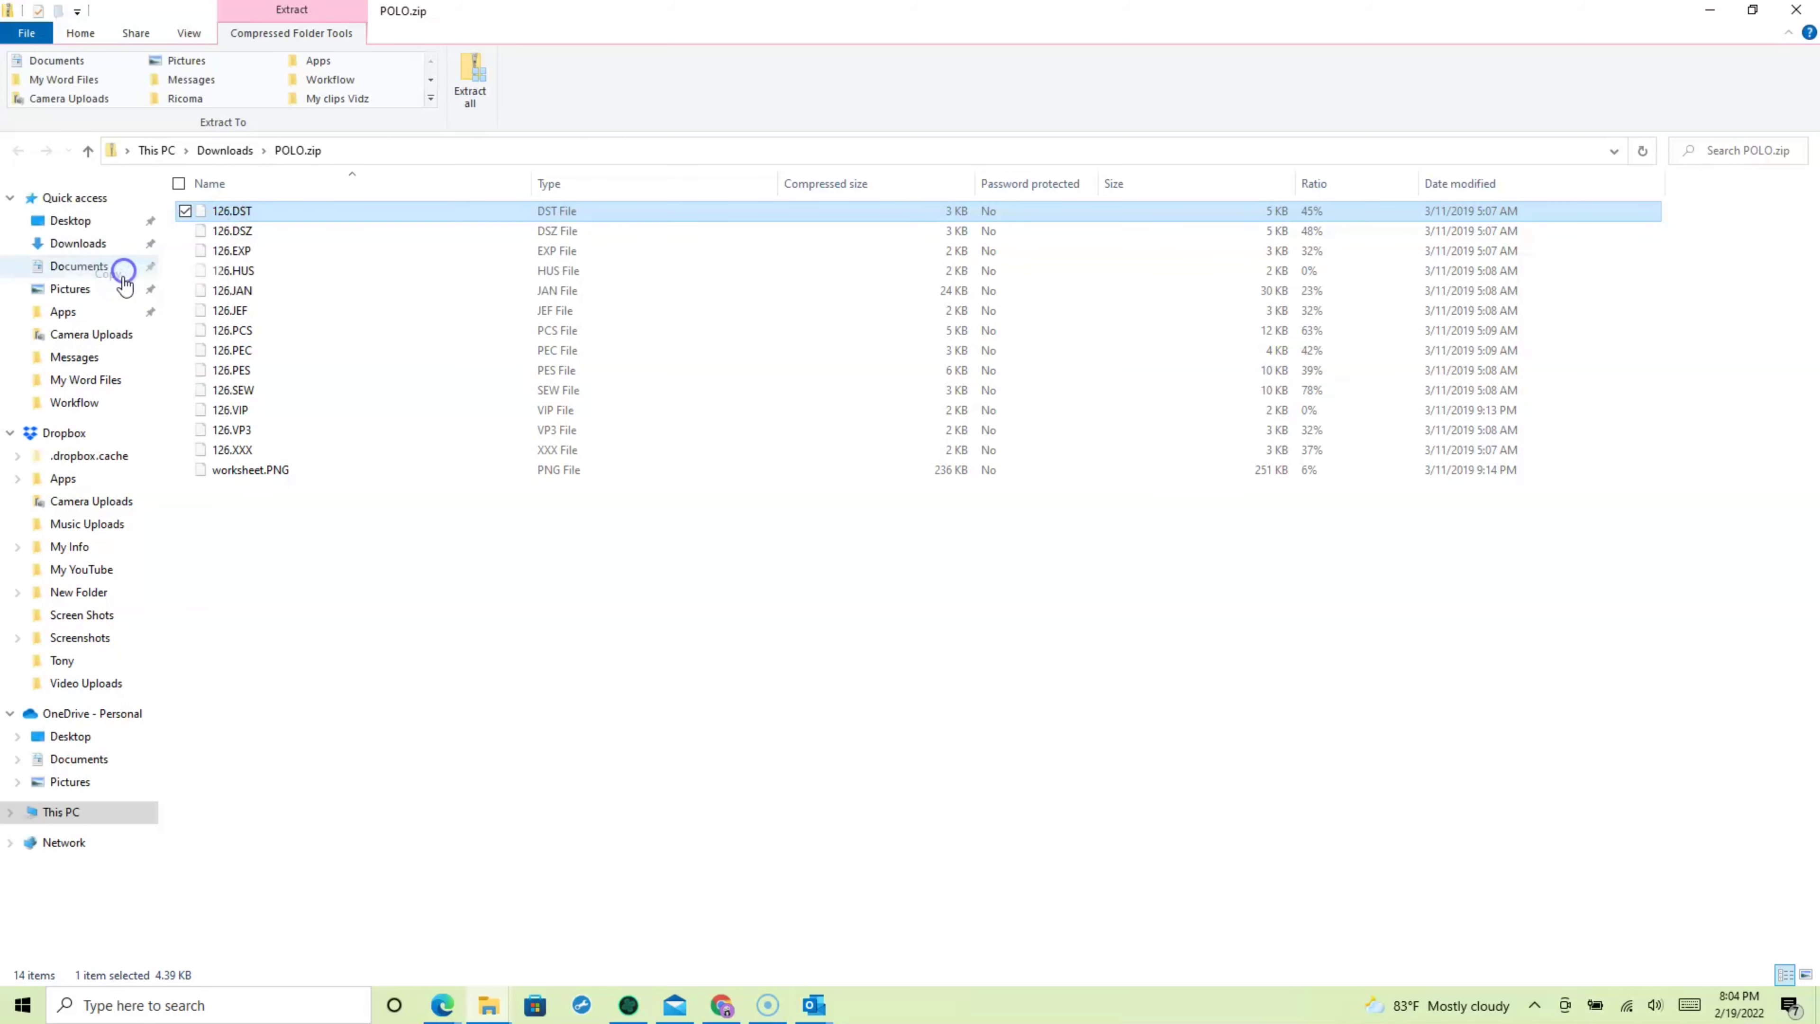
left_click(1710, 11)
left_click(1713, 15)
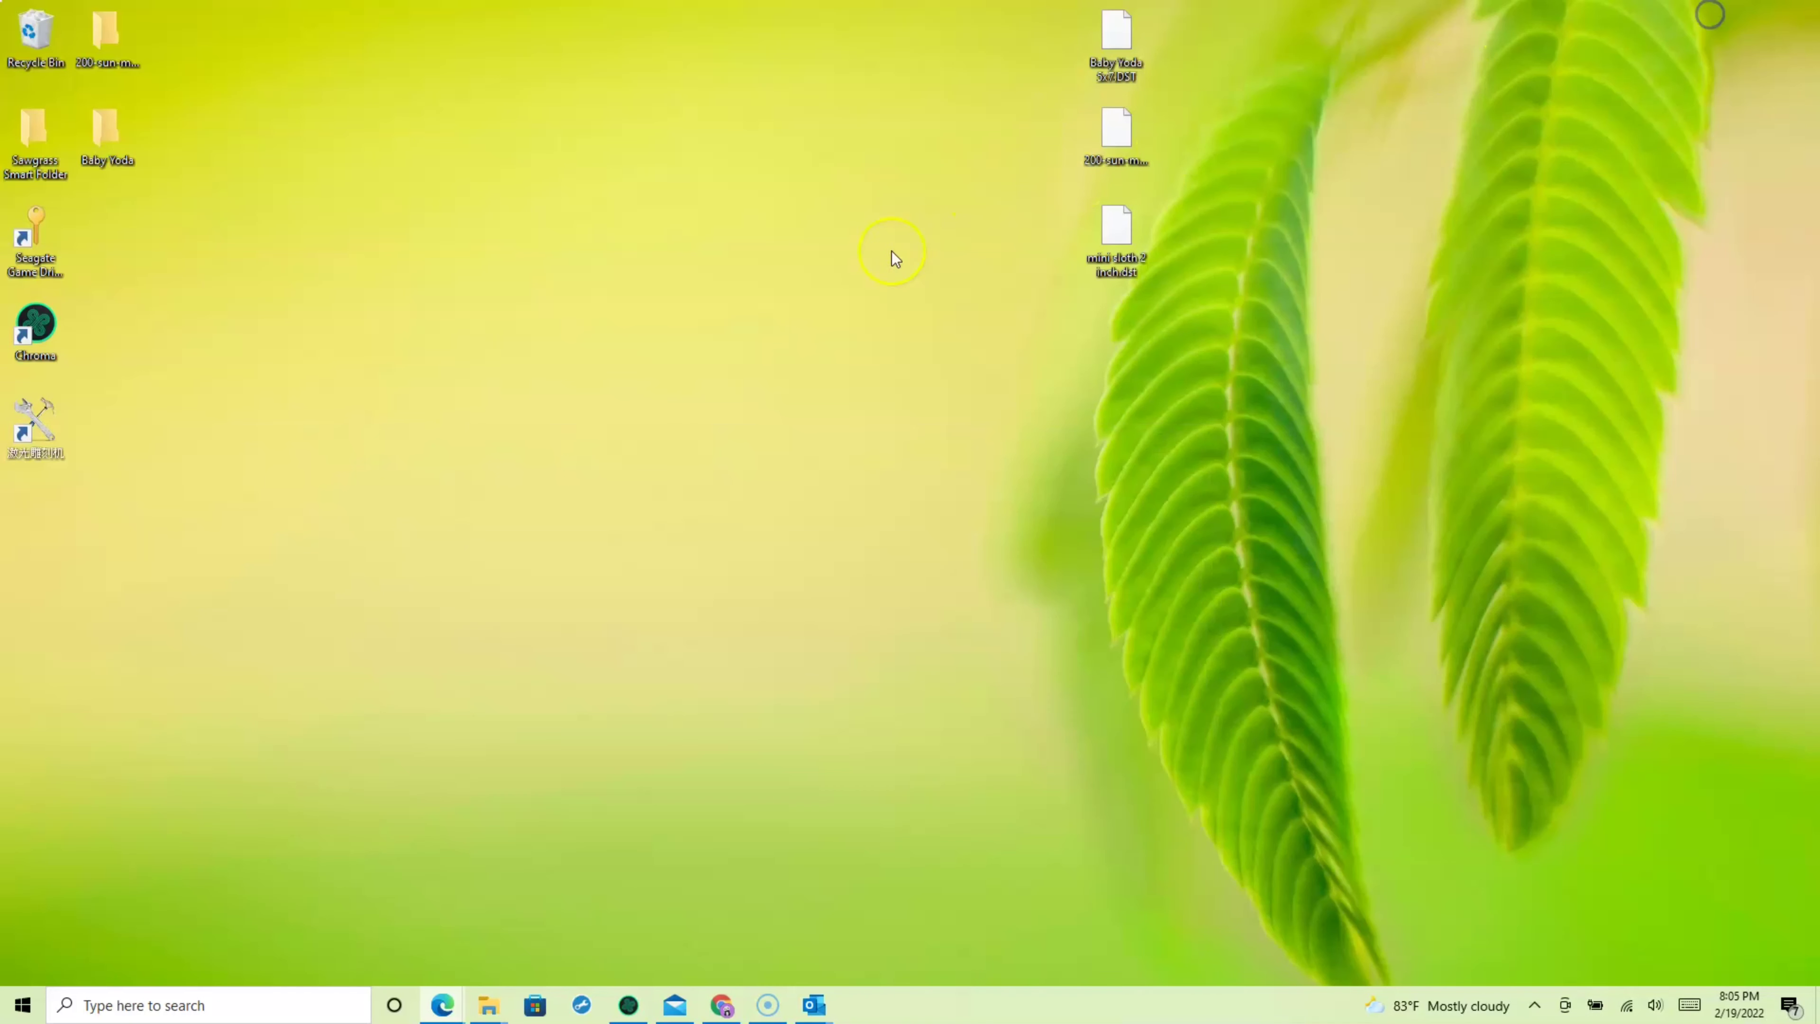
right_click(532, 264)
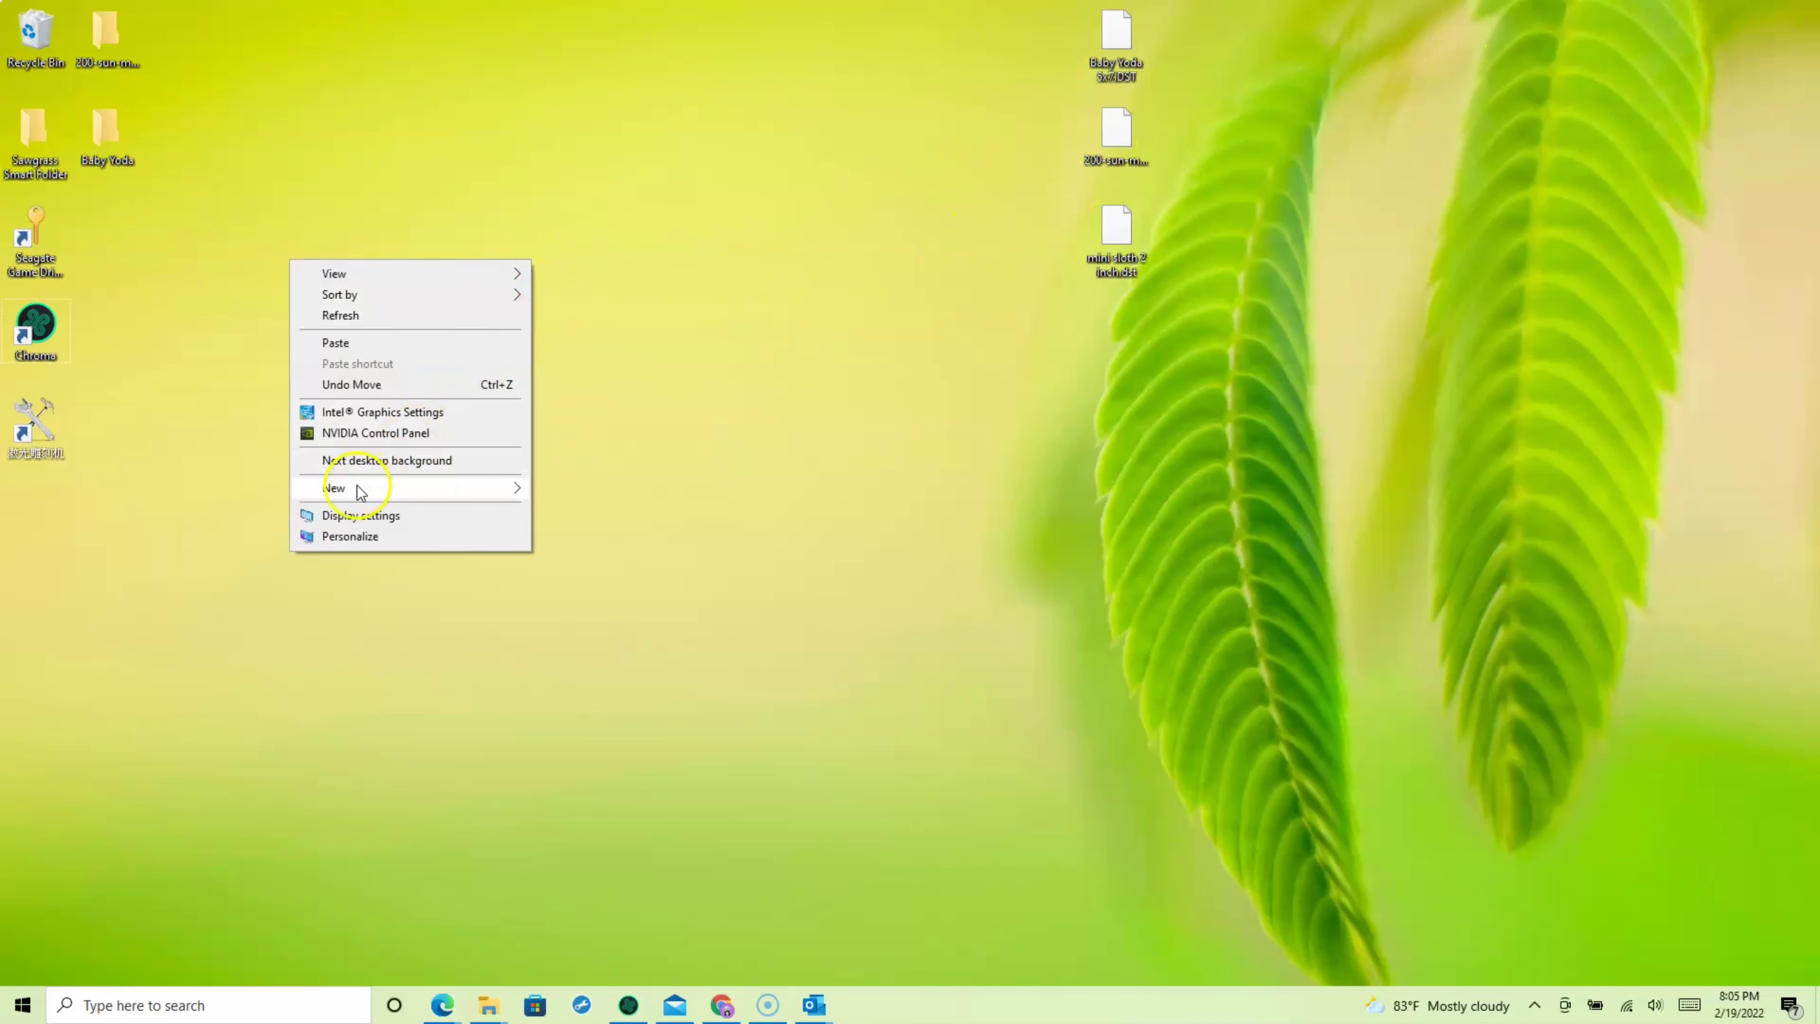
left_click(342, 350)
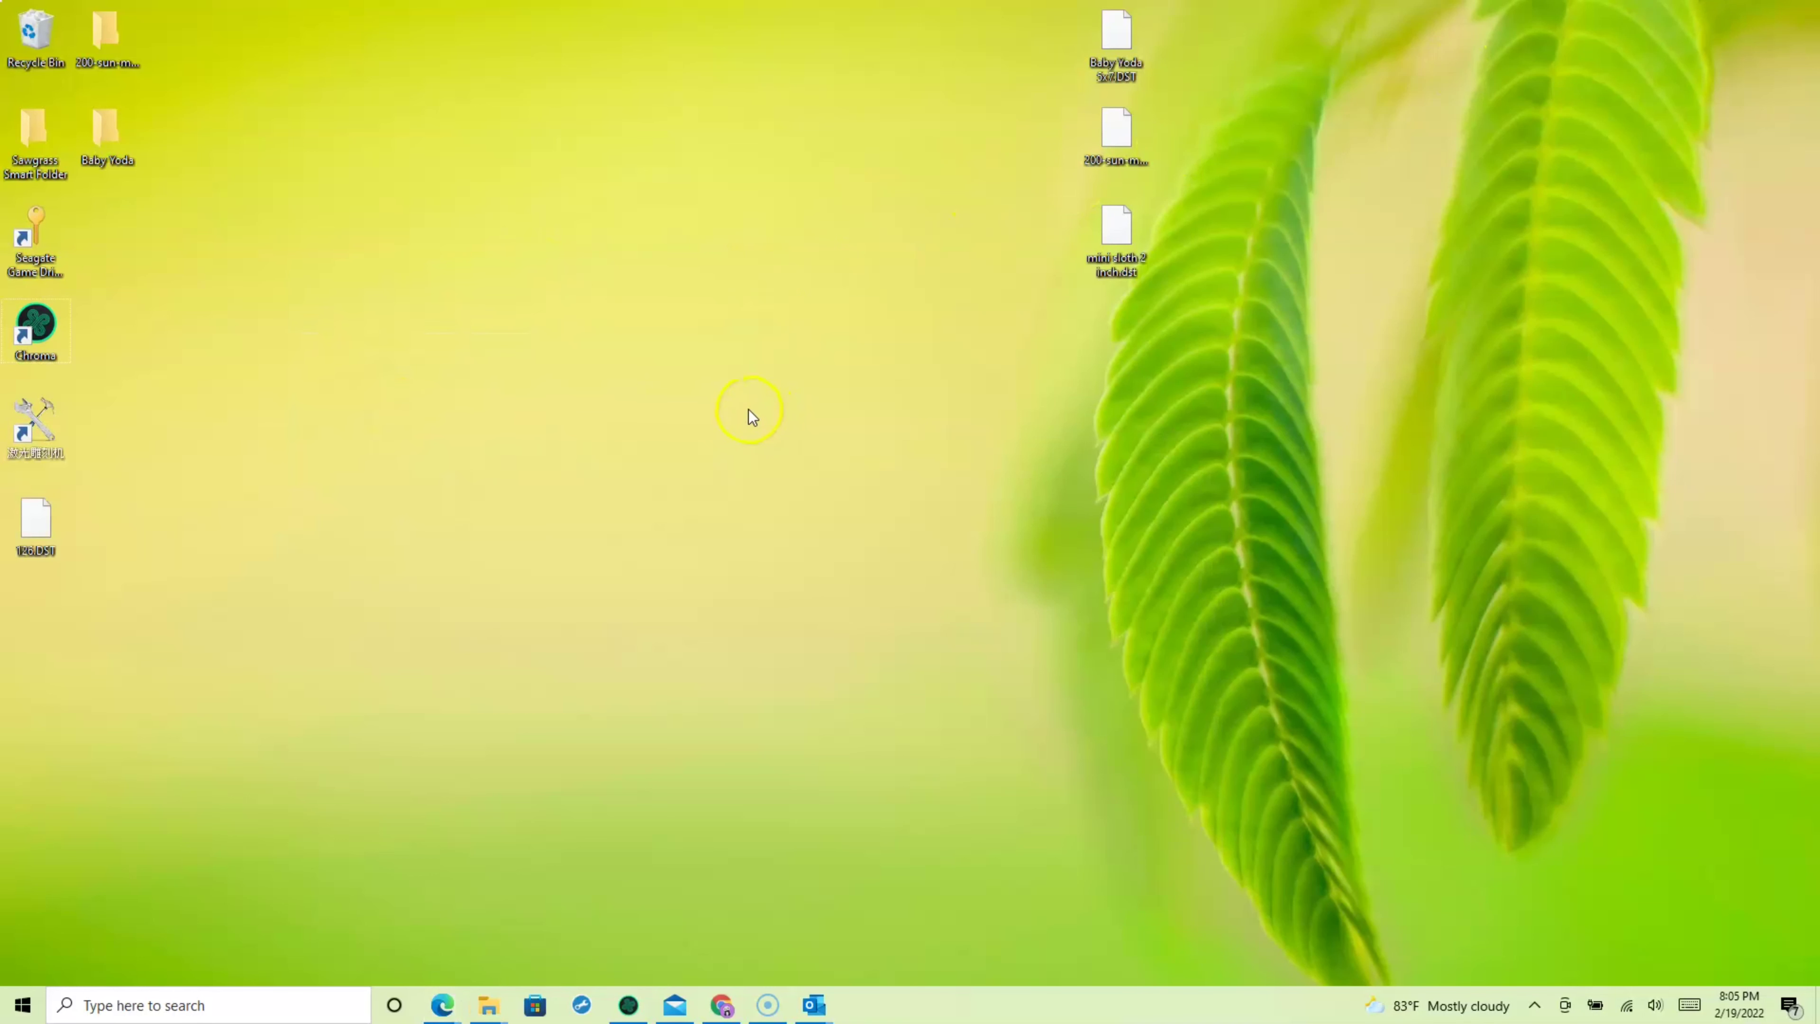
left_click_drag(40, 534, 749, 269)
left_click(788, 409)
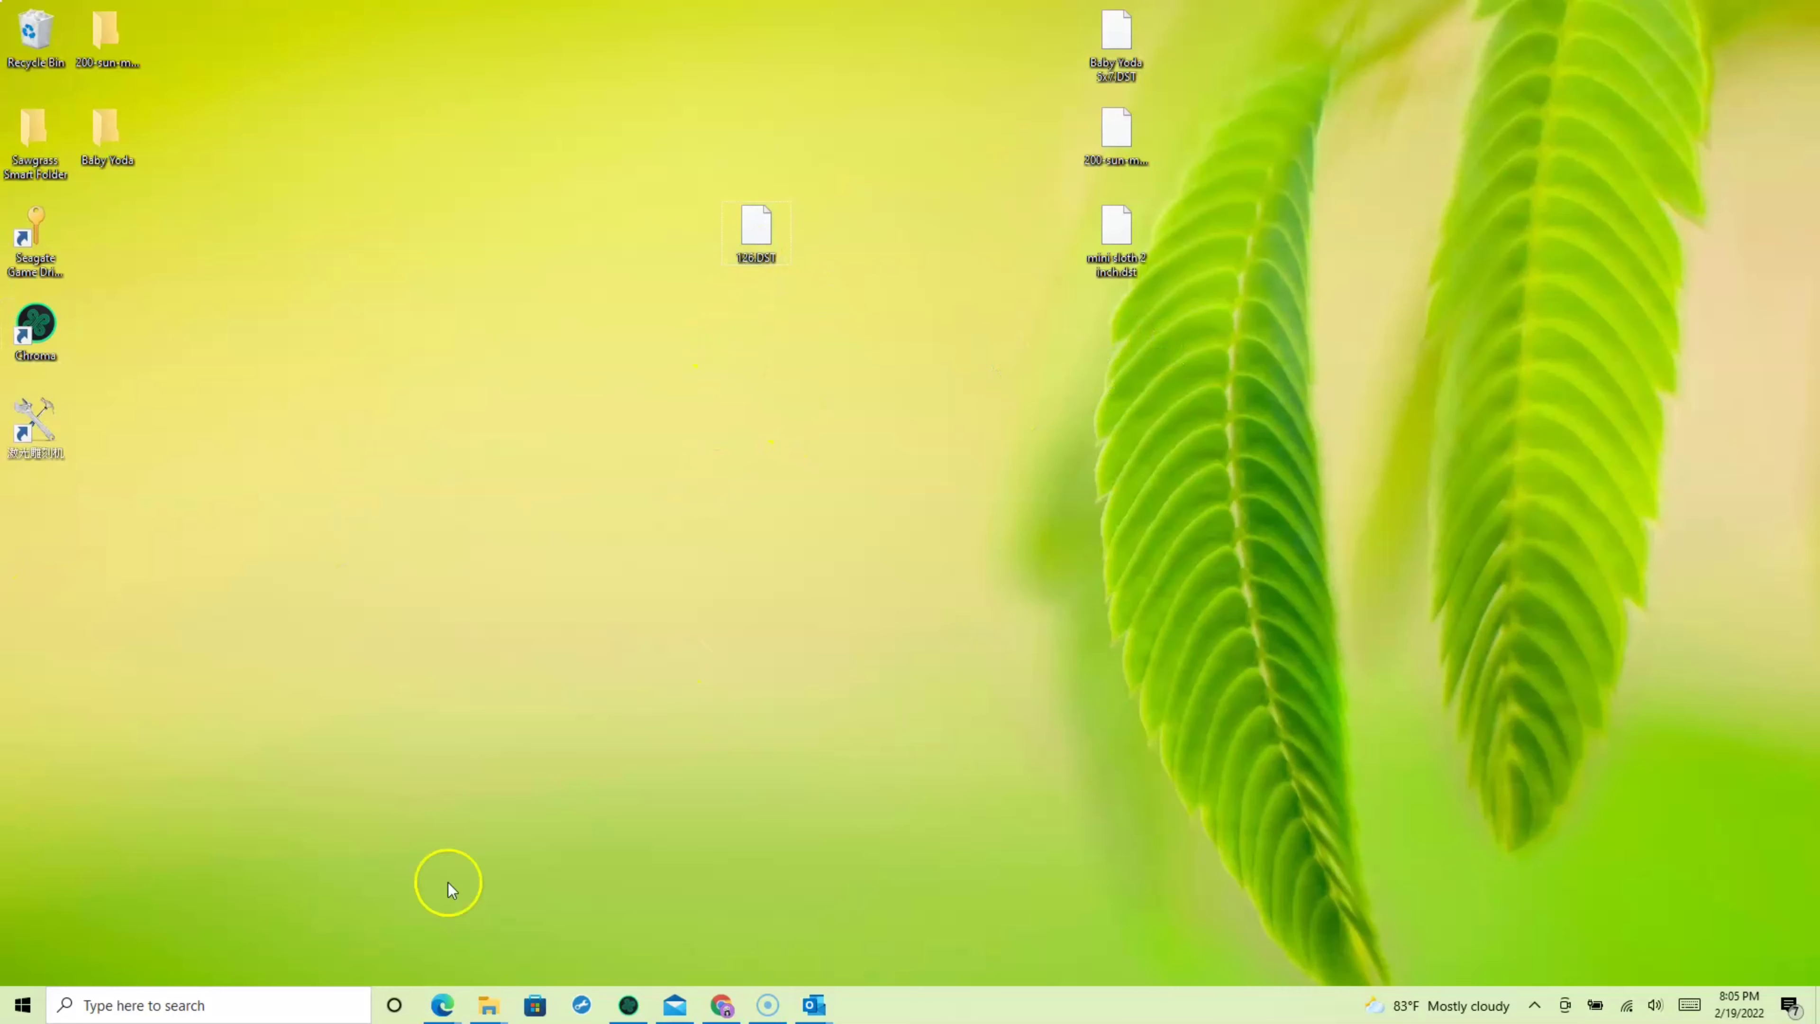
- Switch to Chroma Plus and open the 126.DST design from the Desktop folder
left_click(634, 1006)
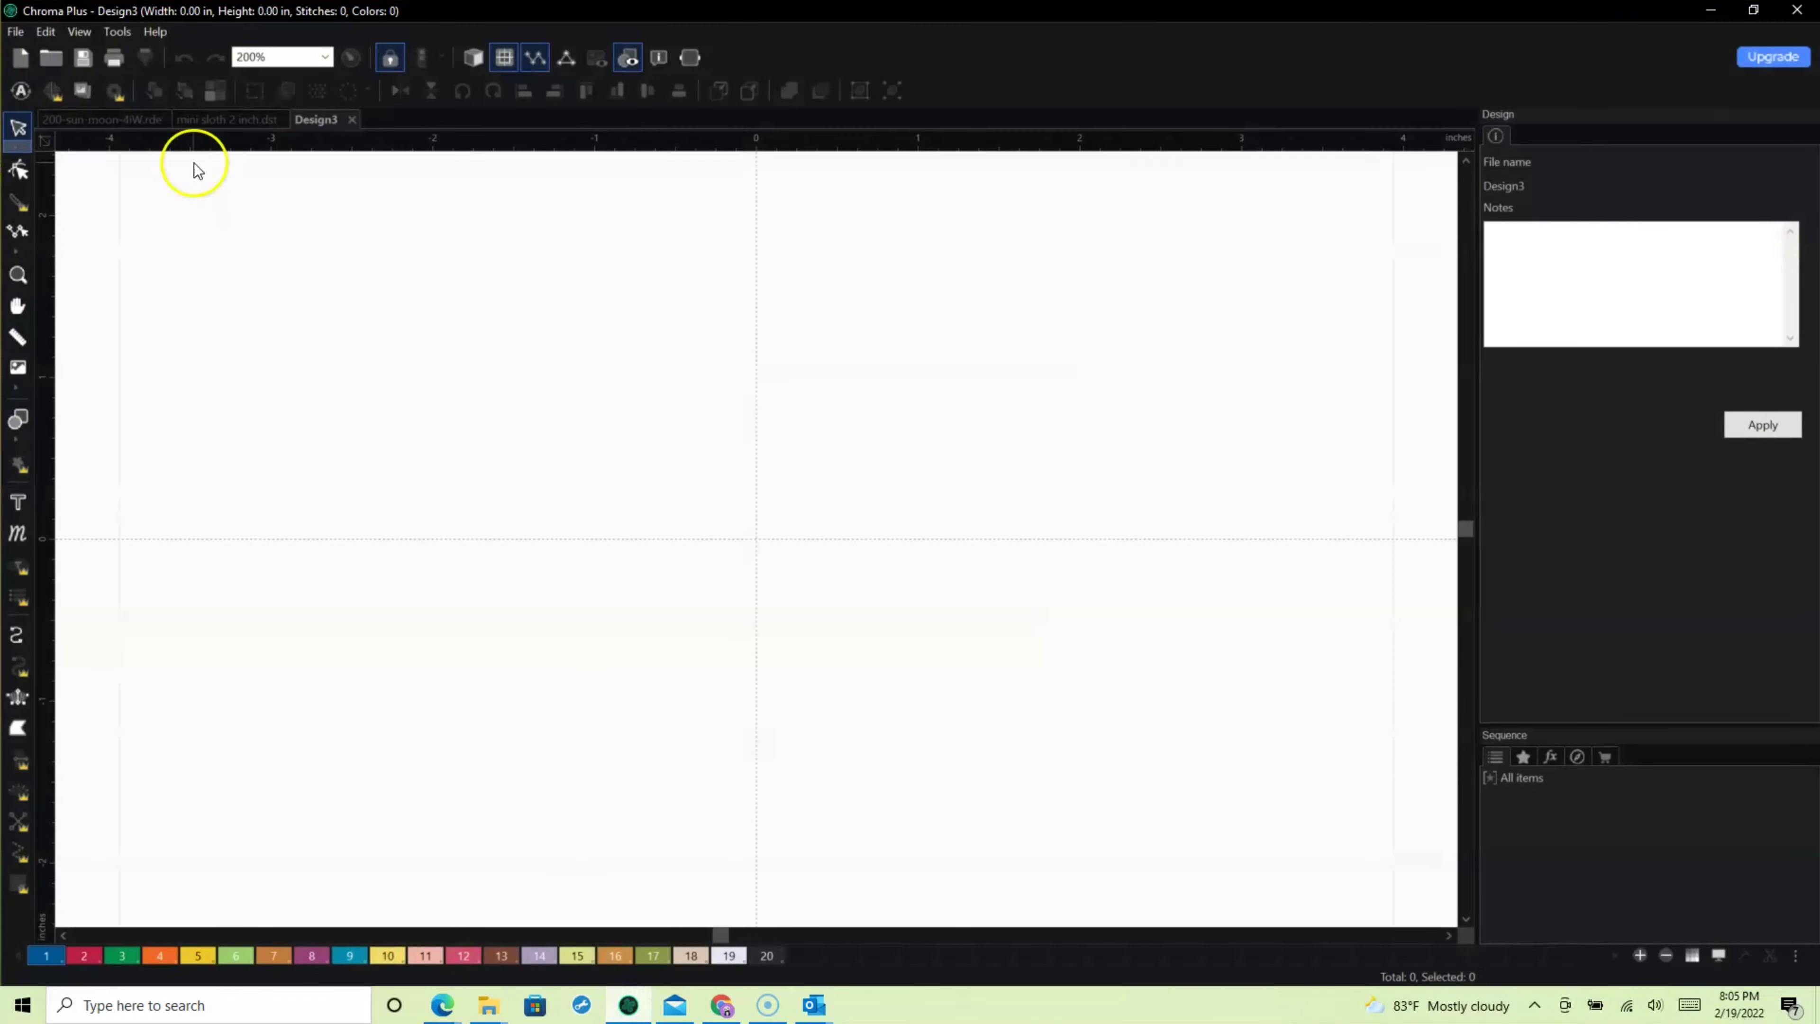
left_click(14, 33)
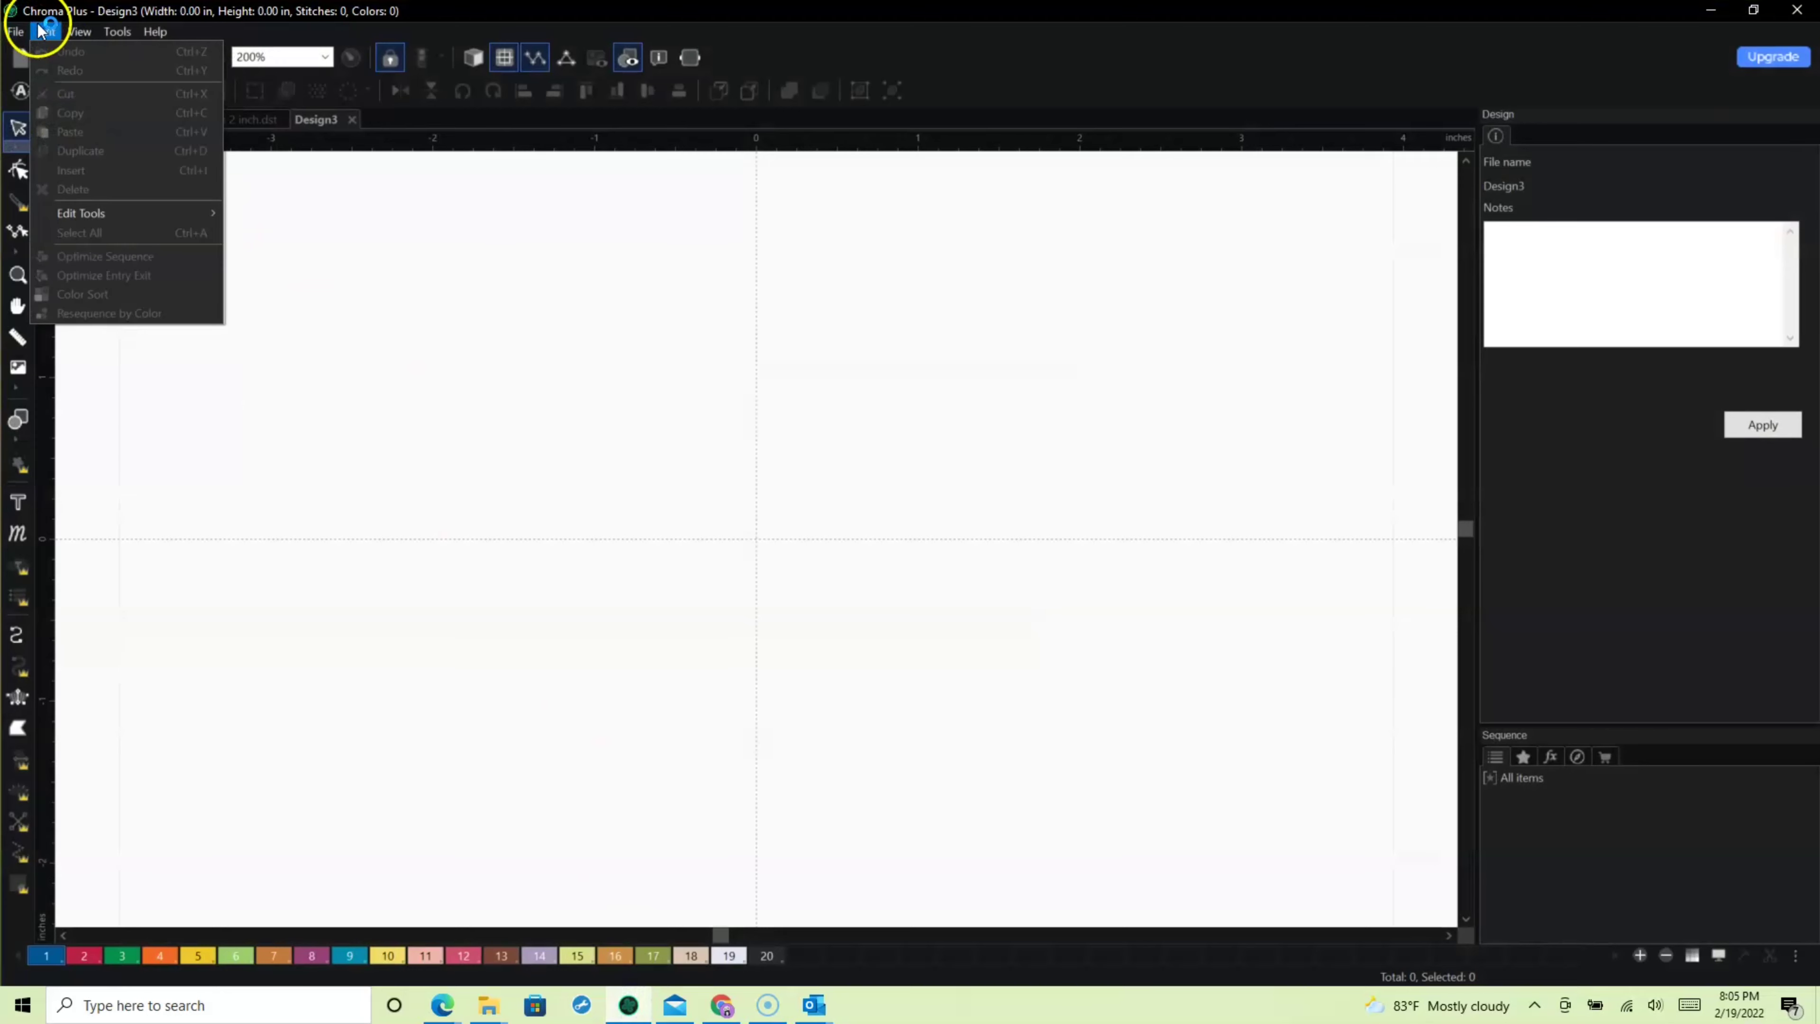
left_click(591, 287)
left_click(65, 65)
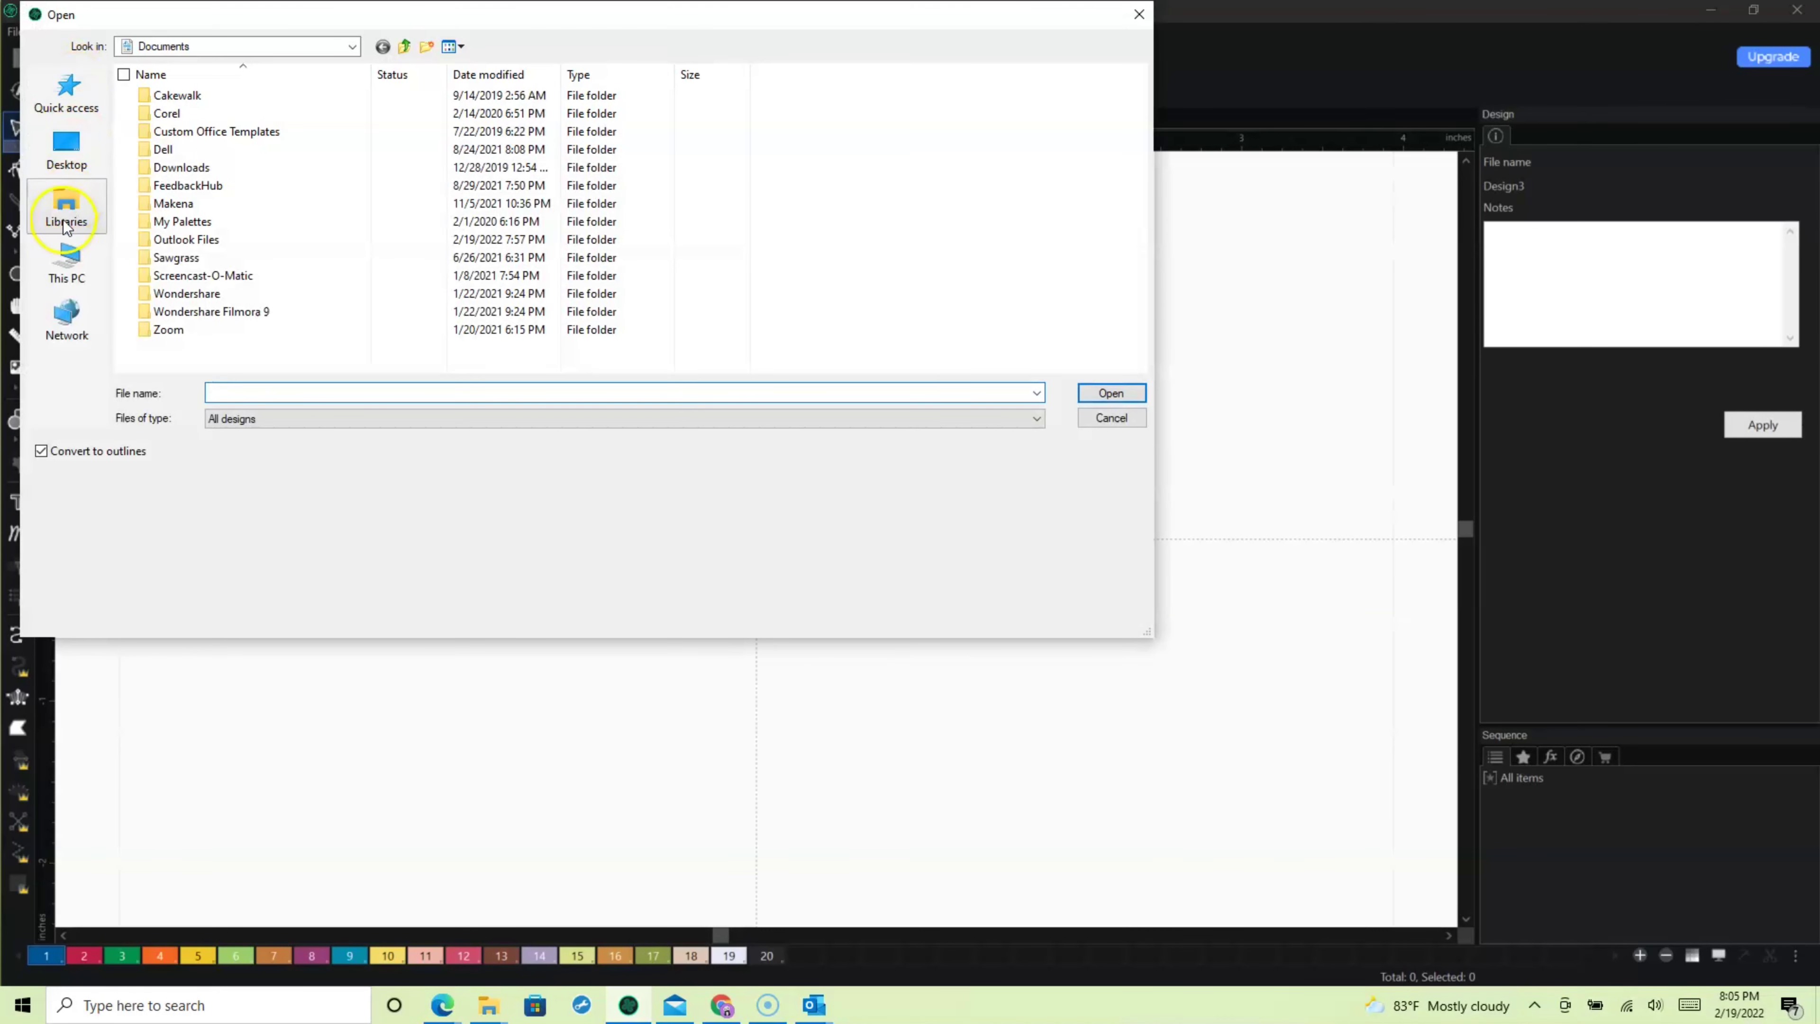
left_click(67, 259)
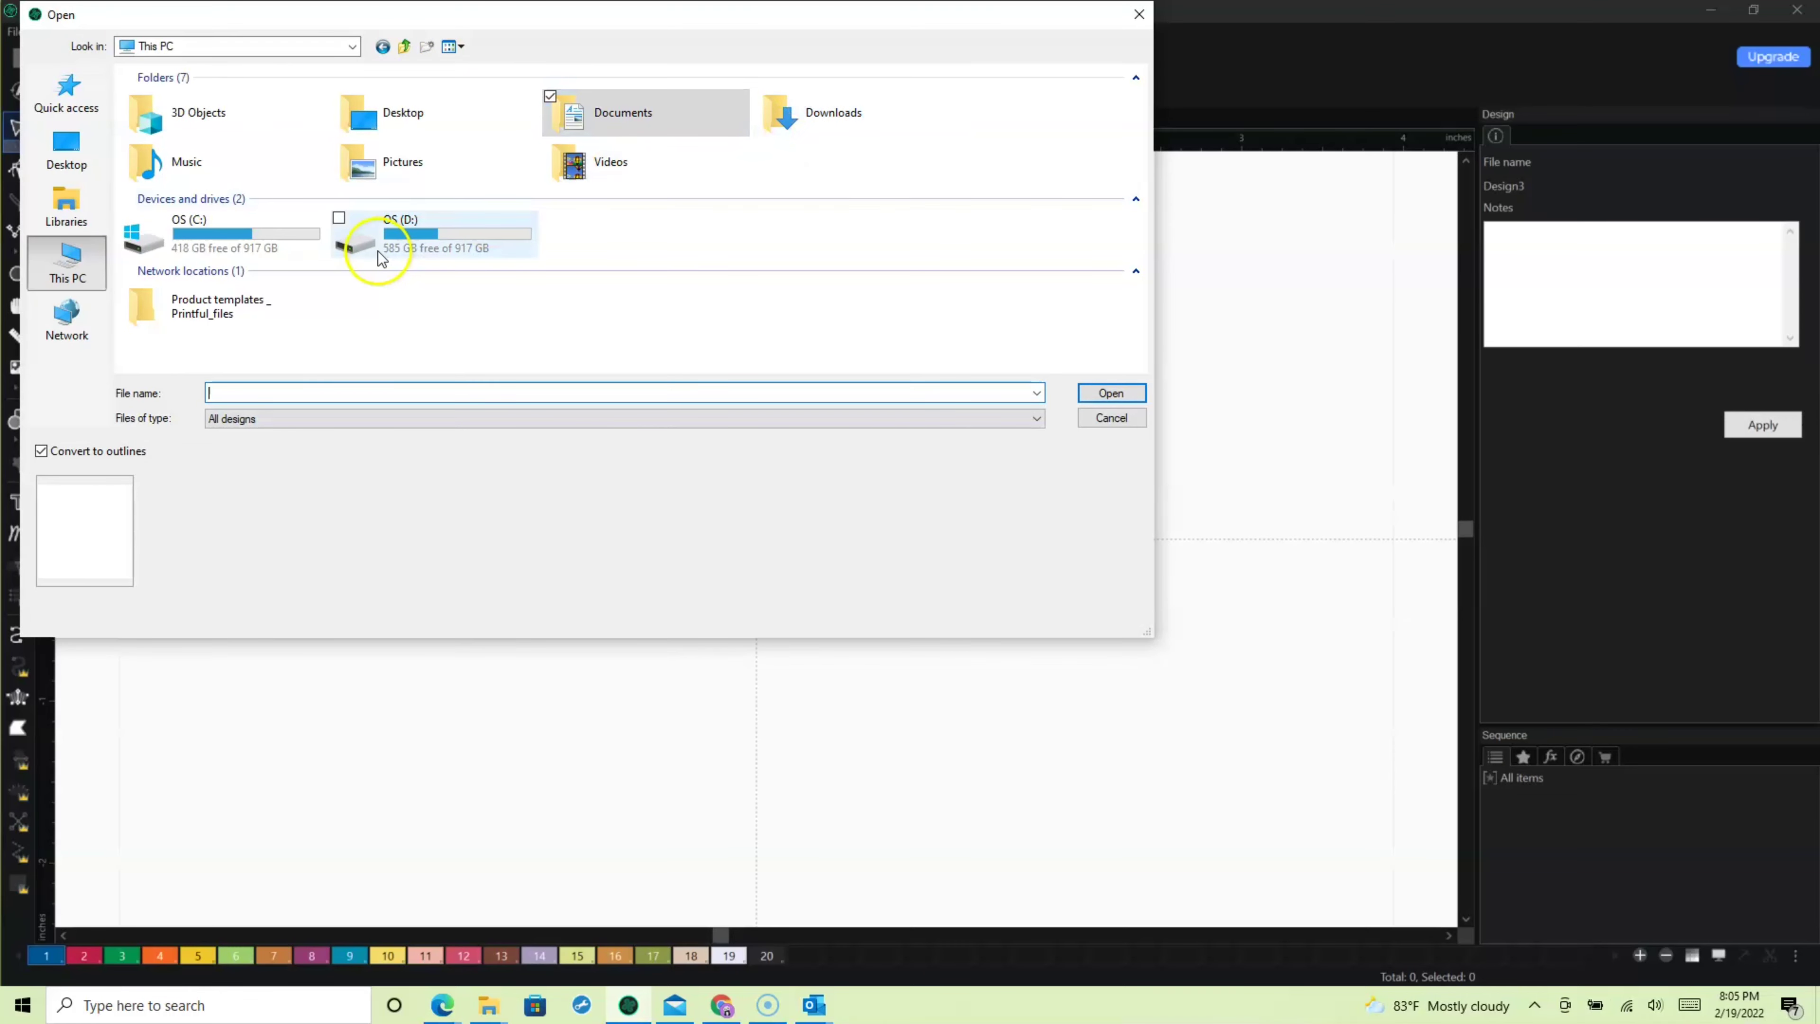
double_click(371, 135)
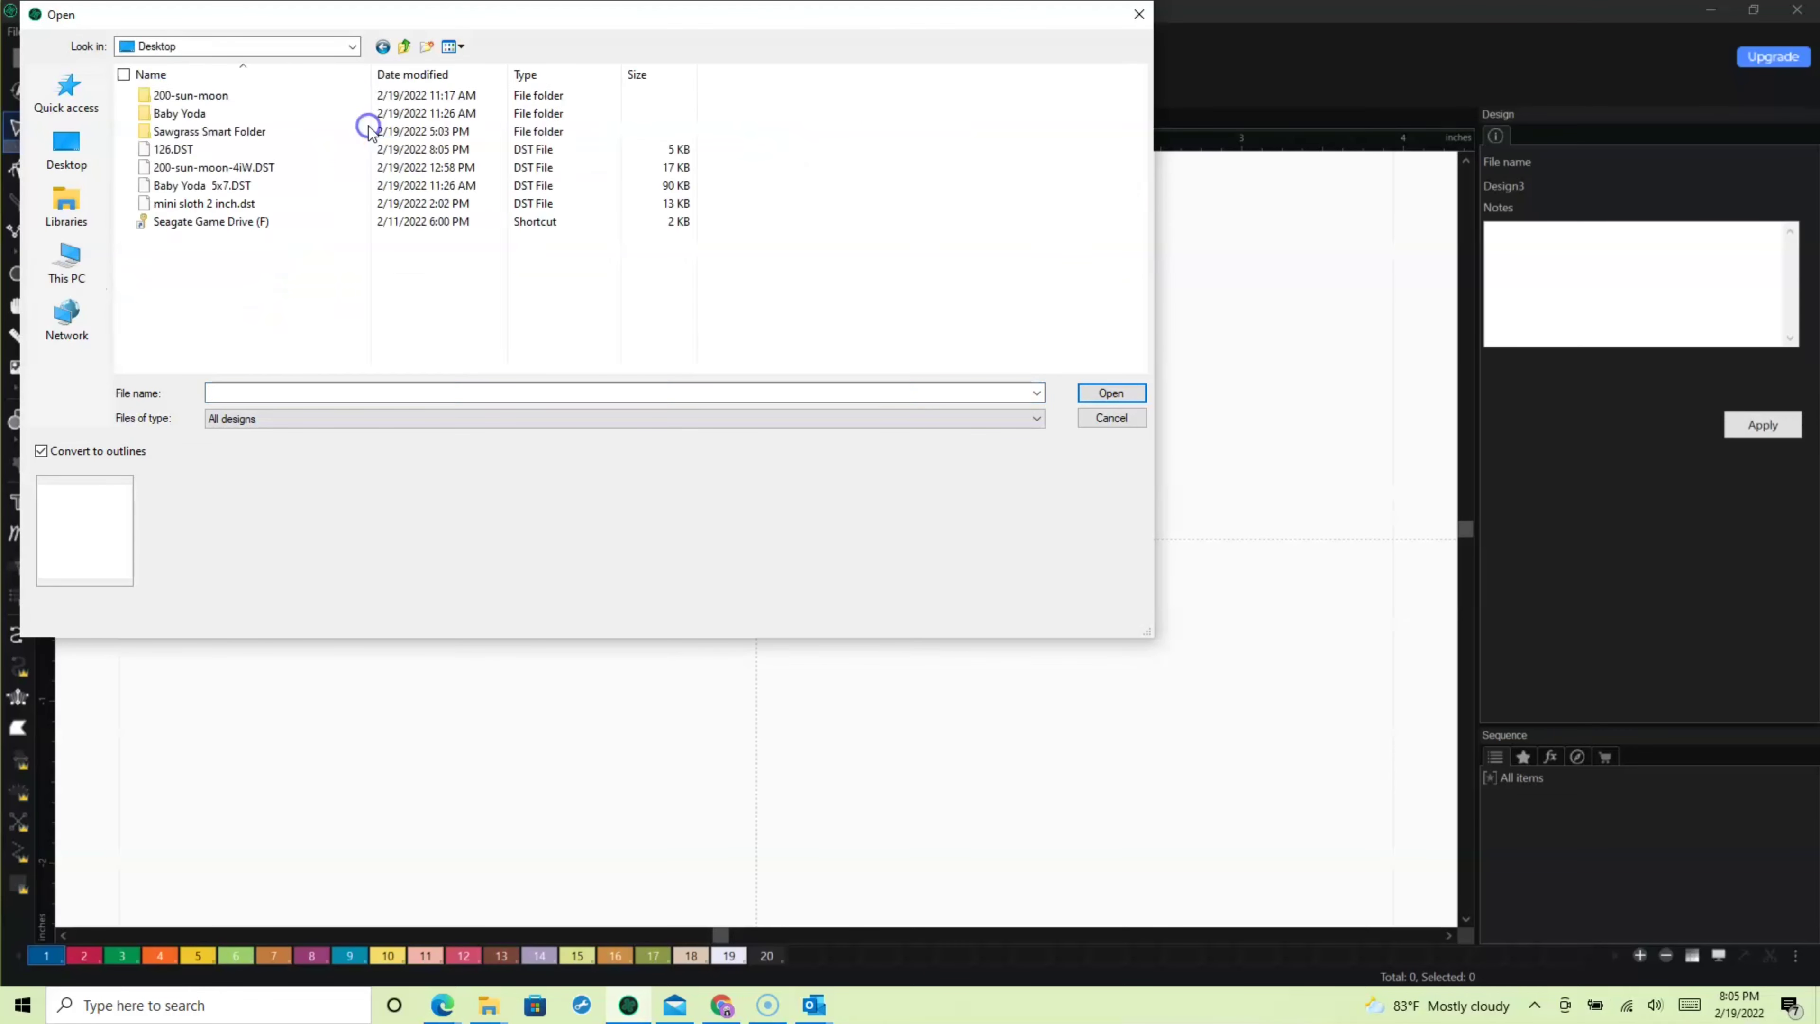
left_click(167, 150)
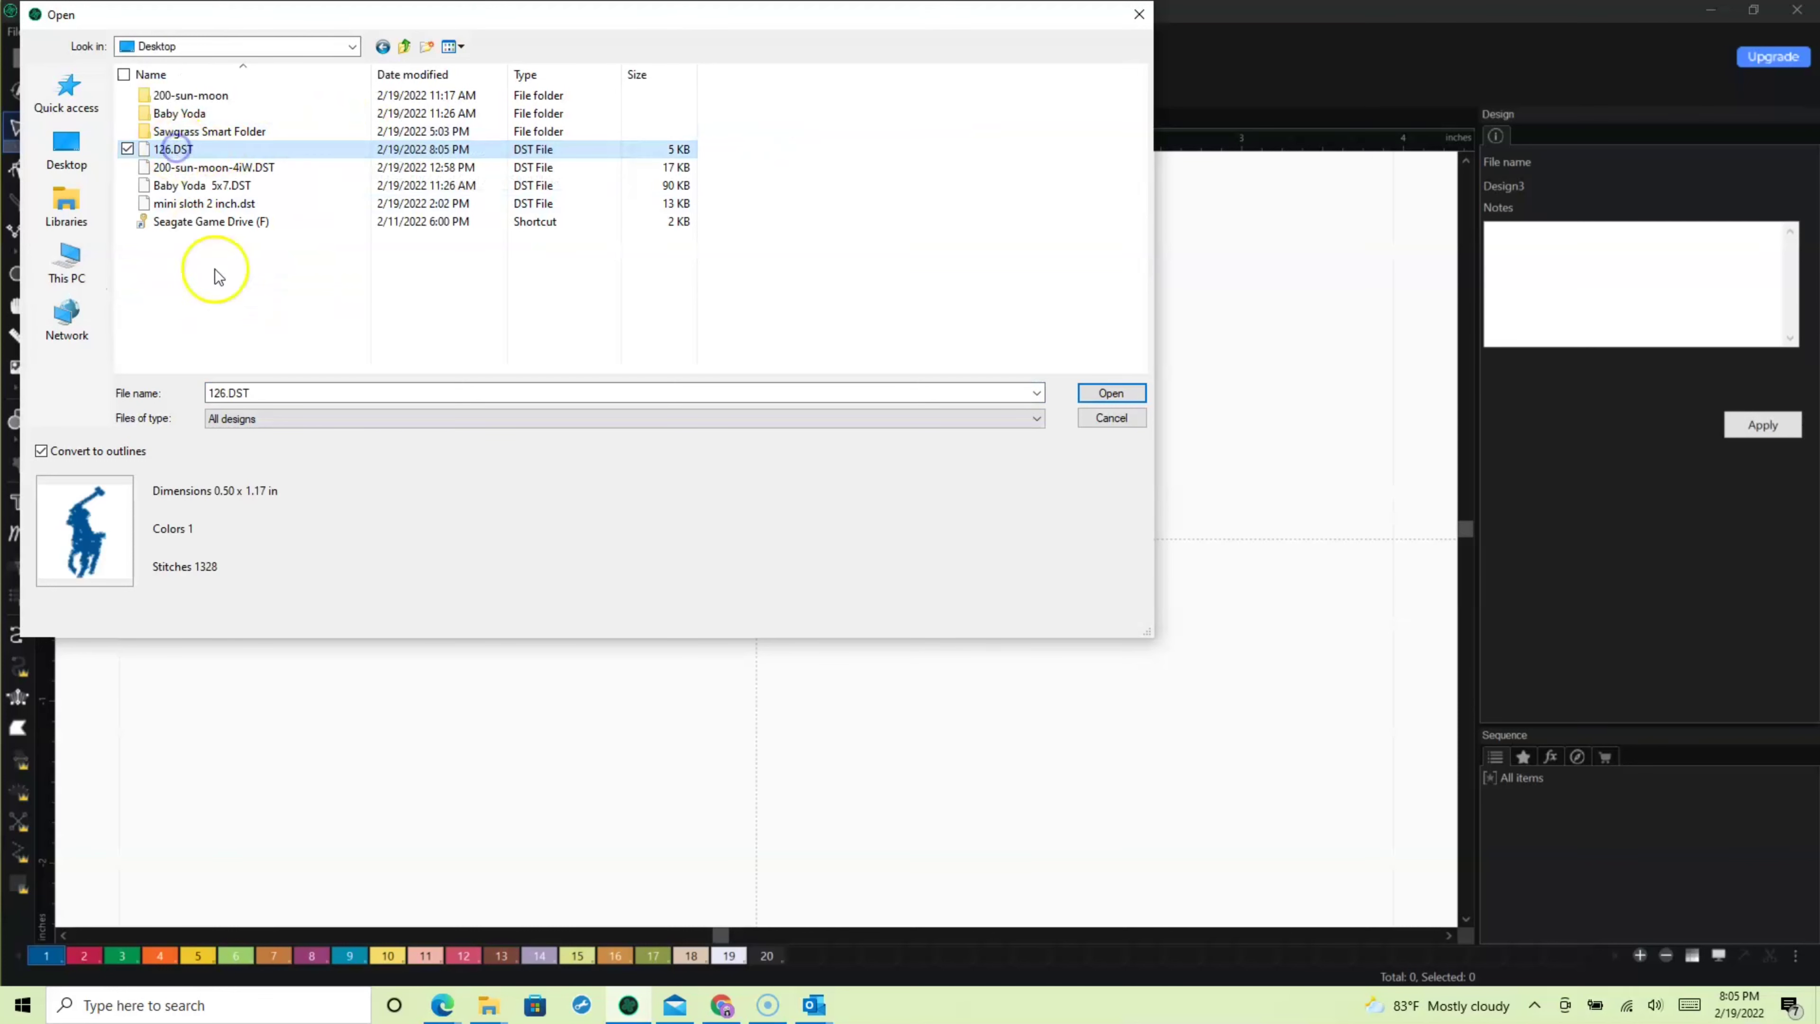
left_click(1110, 393)
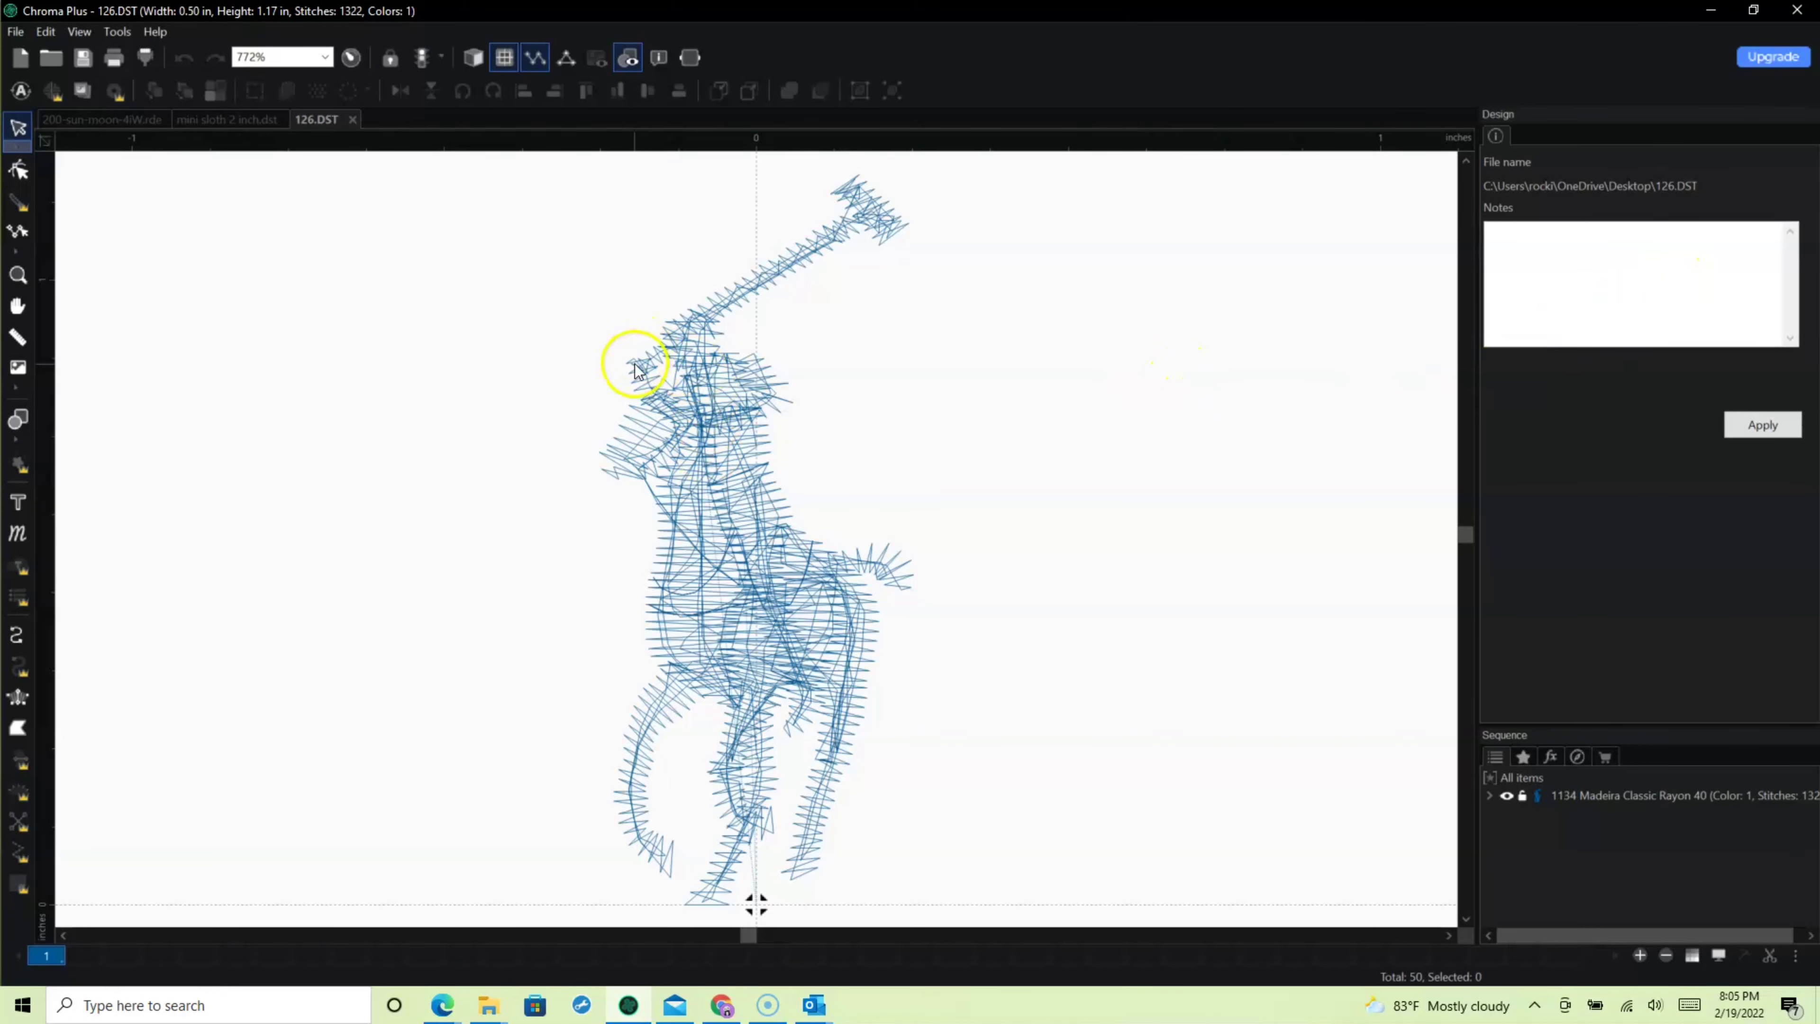
- Select the whole polo player design and change its thread colour to Madeira Classic Rayon 40, 1249 Shamrock #40
left_click_drag(441, 167, 1100, 926)
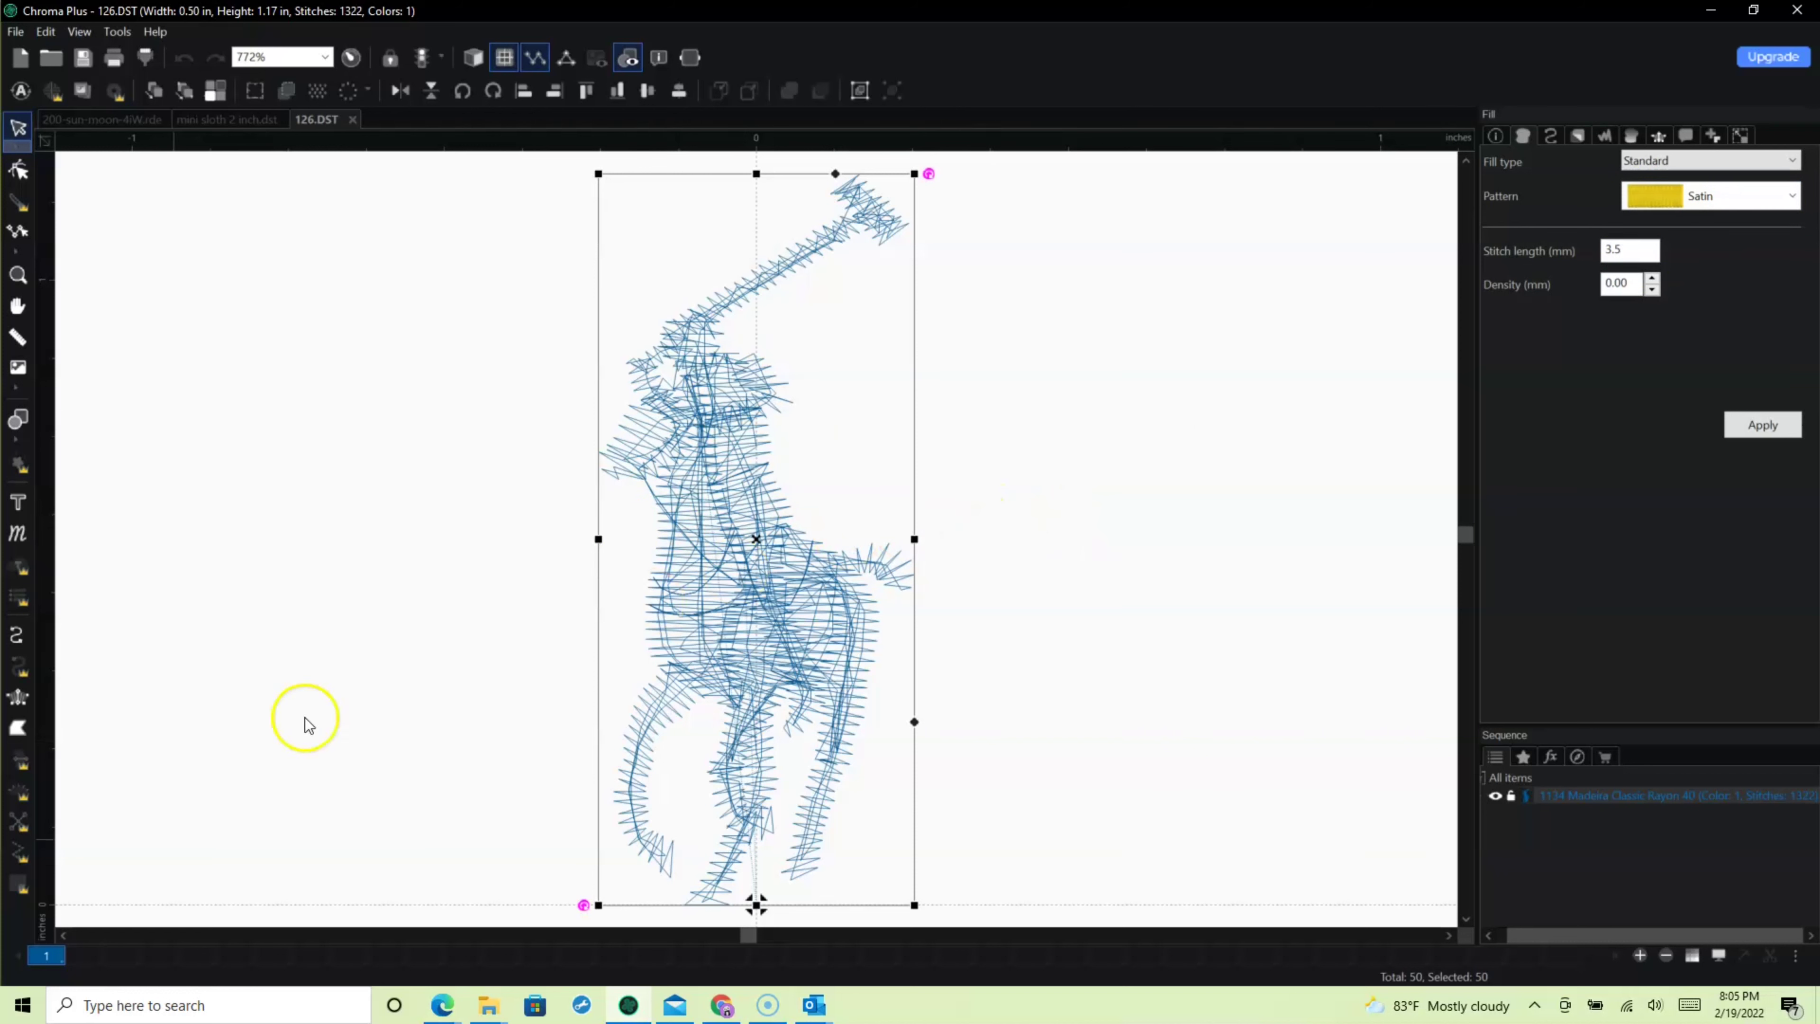
double_click(46, 956)
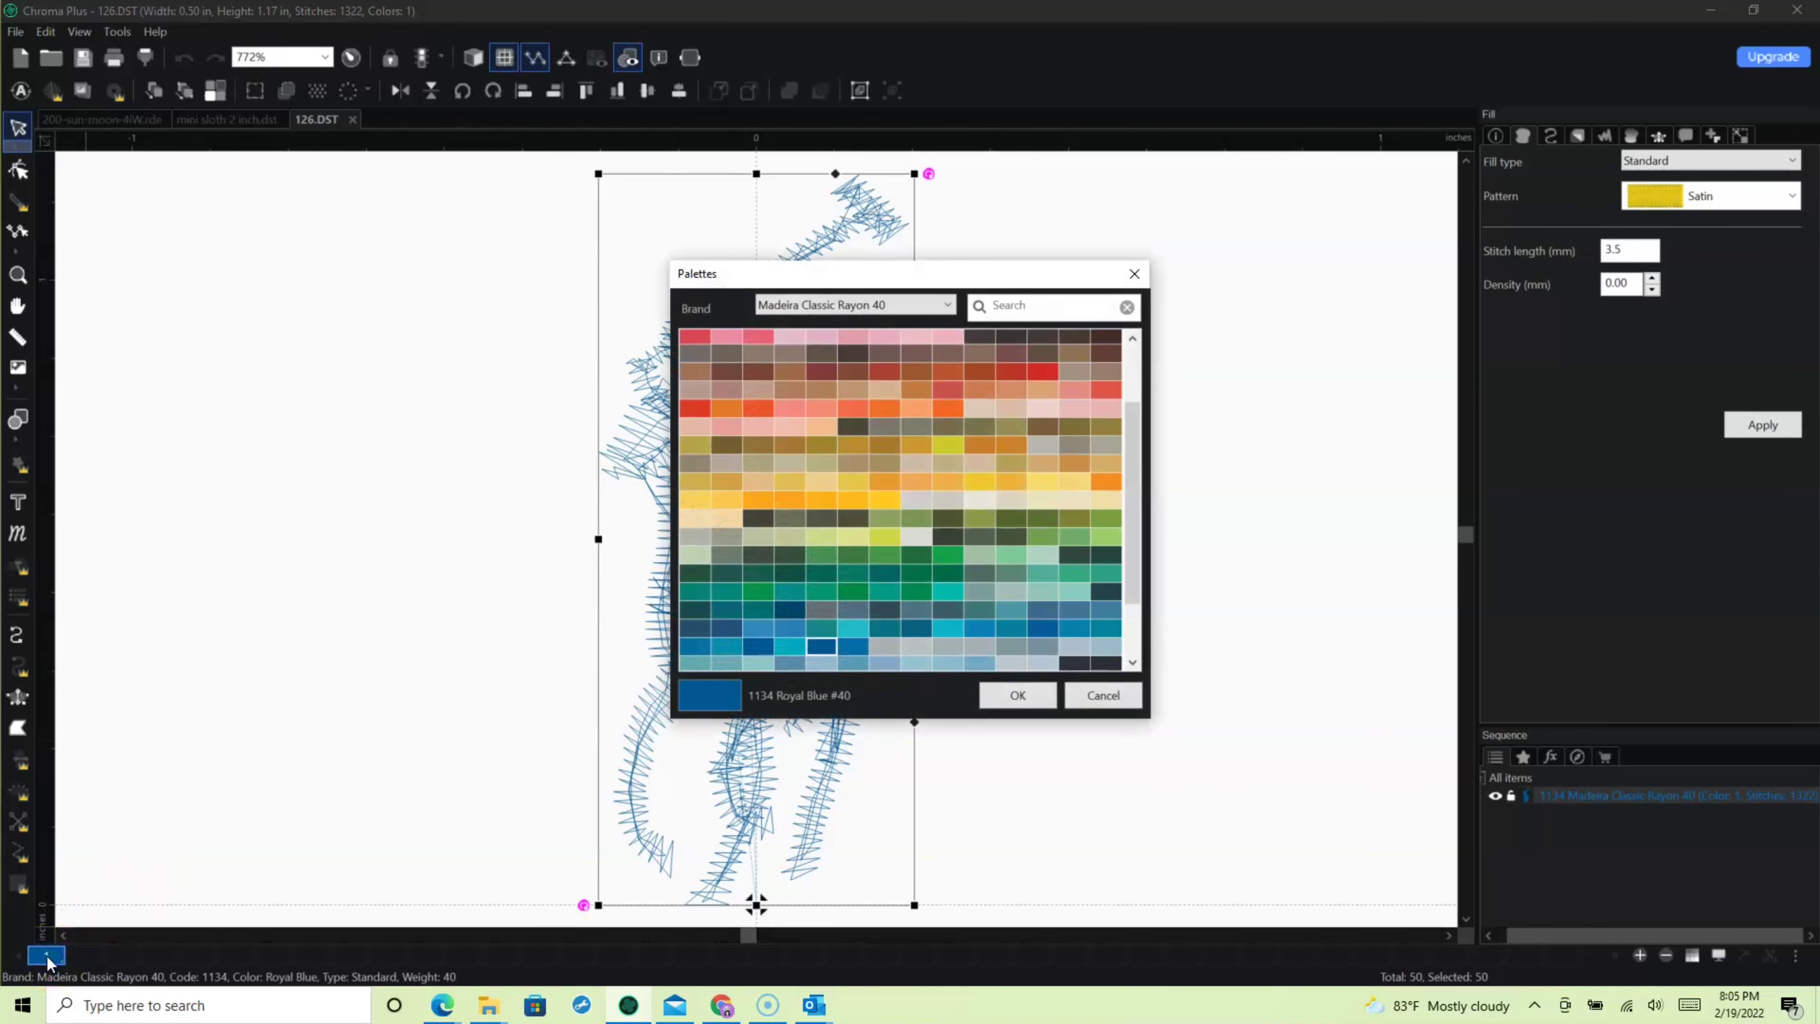
left_click(50, 965)
left_click_drag(1140, 493, 1145, 518)
left_click(947, 510)
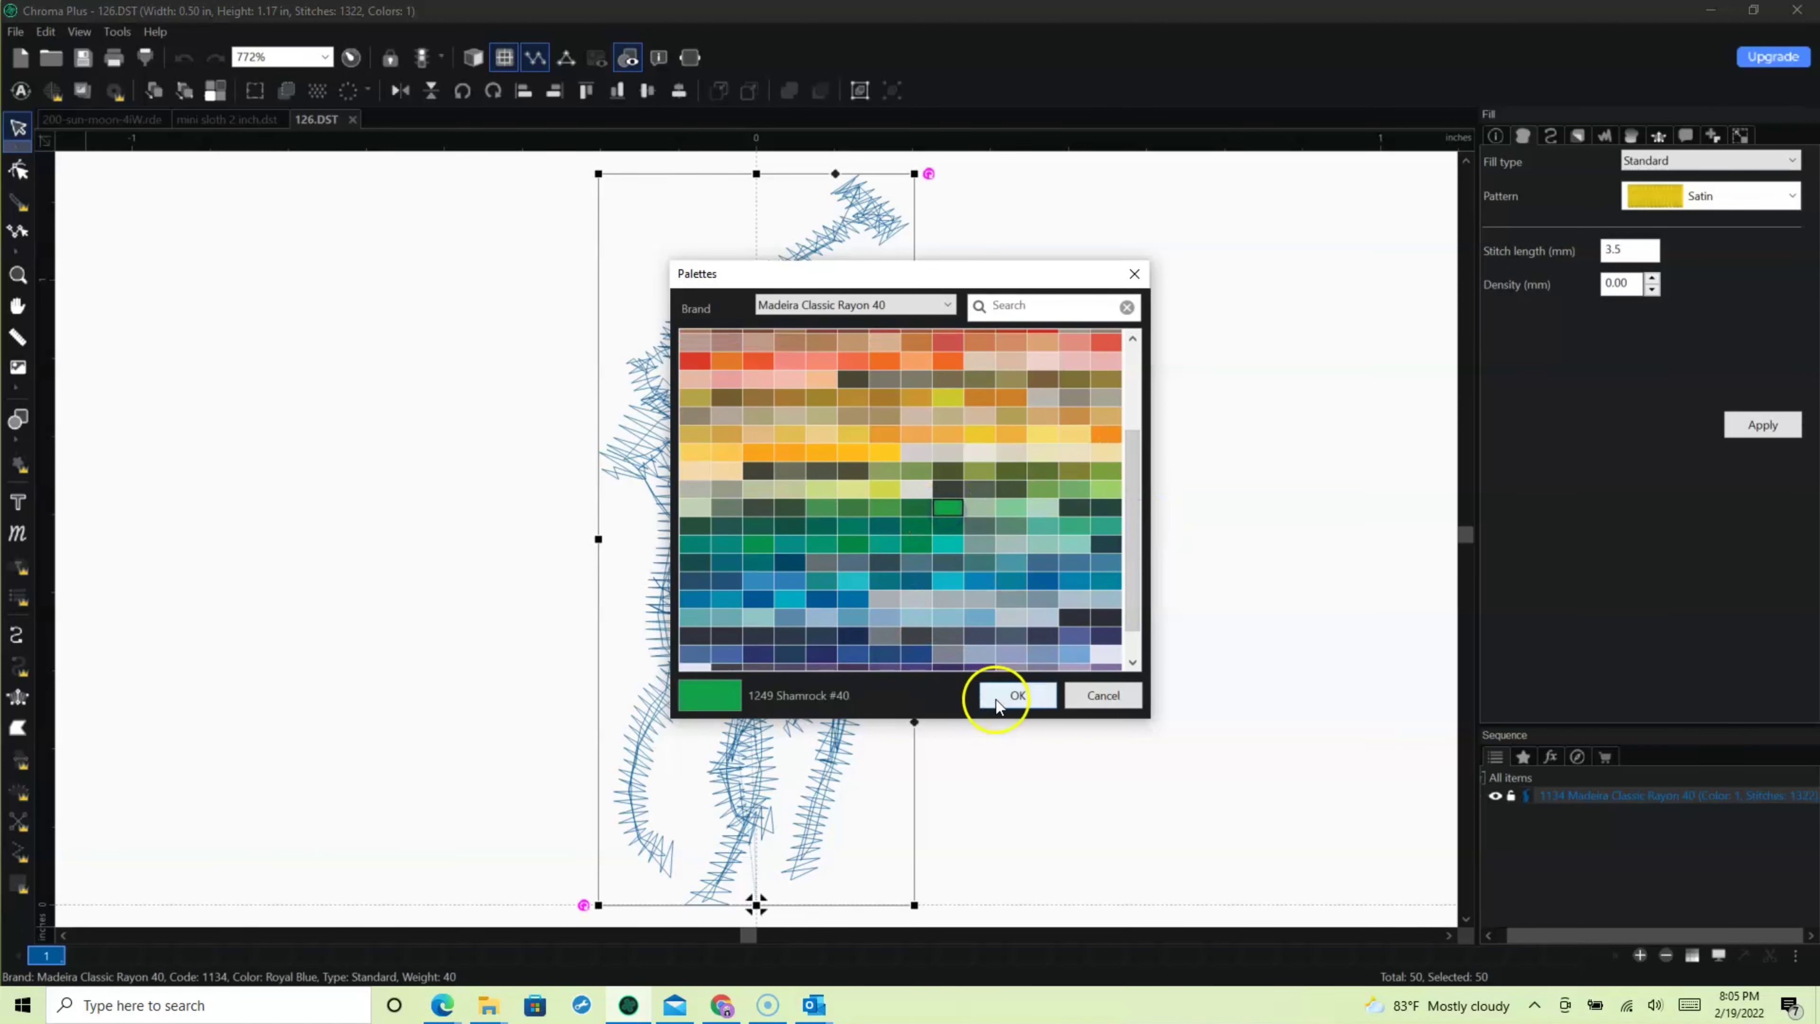
left_click(1010, 694)
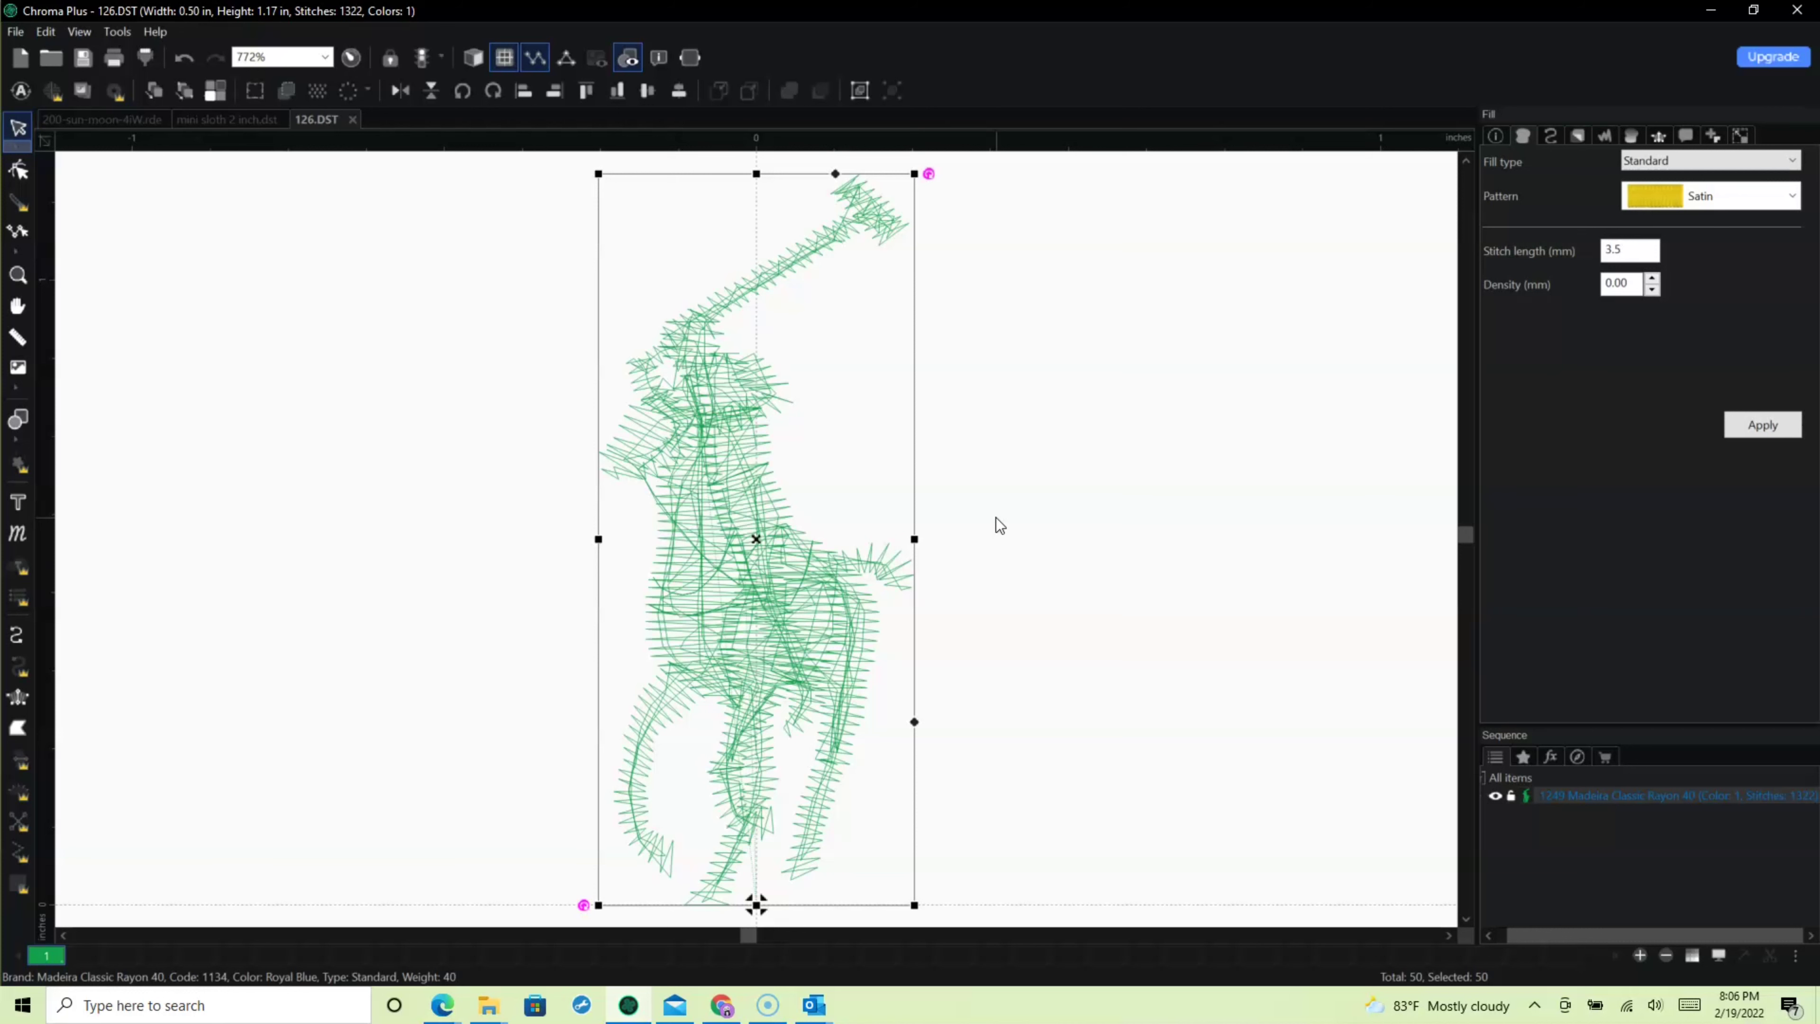
left_click(202, 998)
key("super")
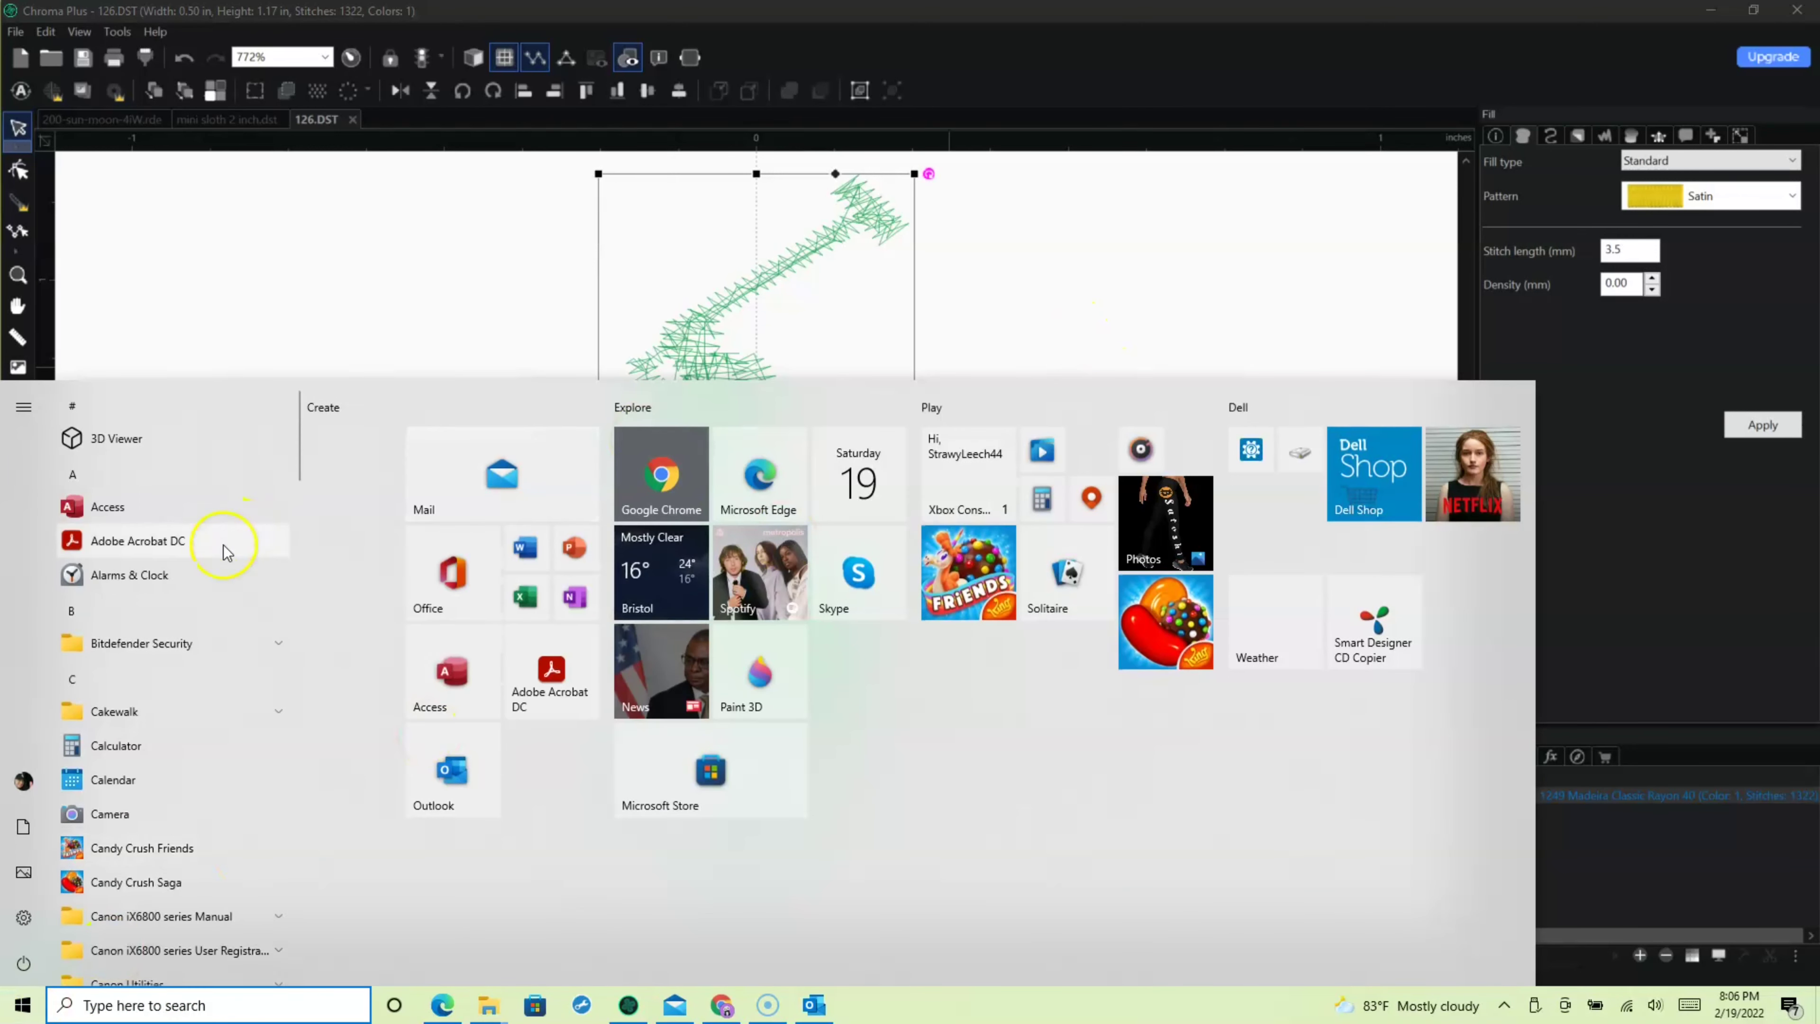
left_click(1337, 147)
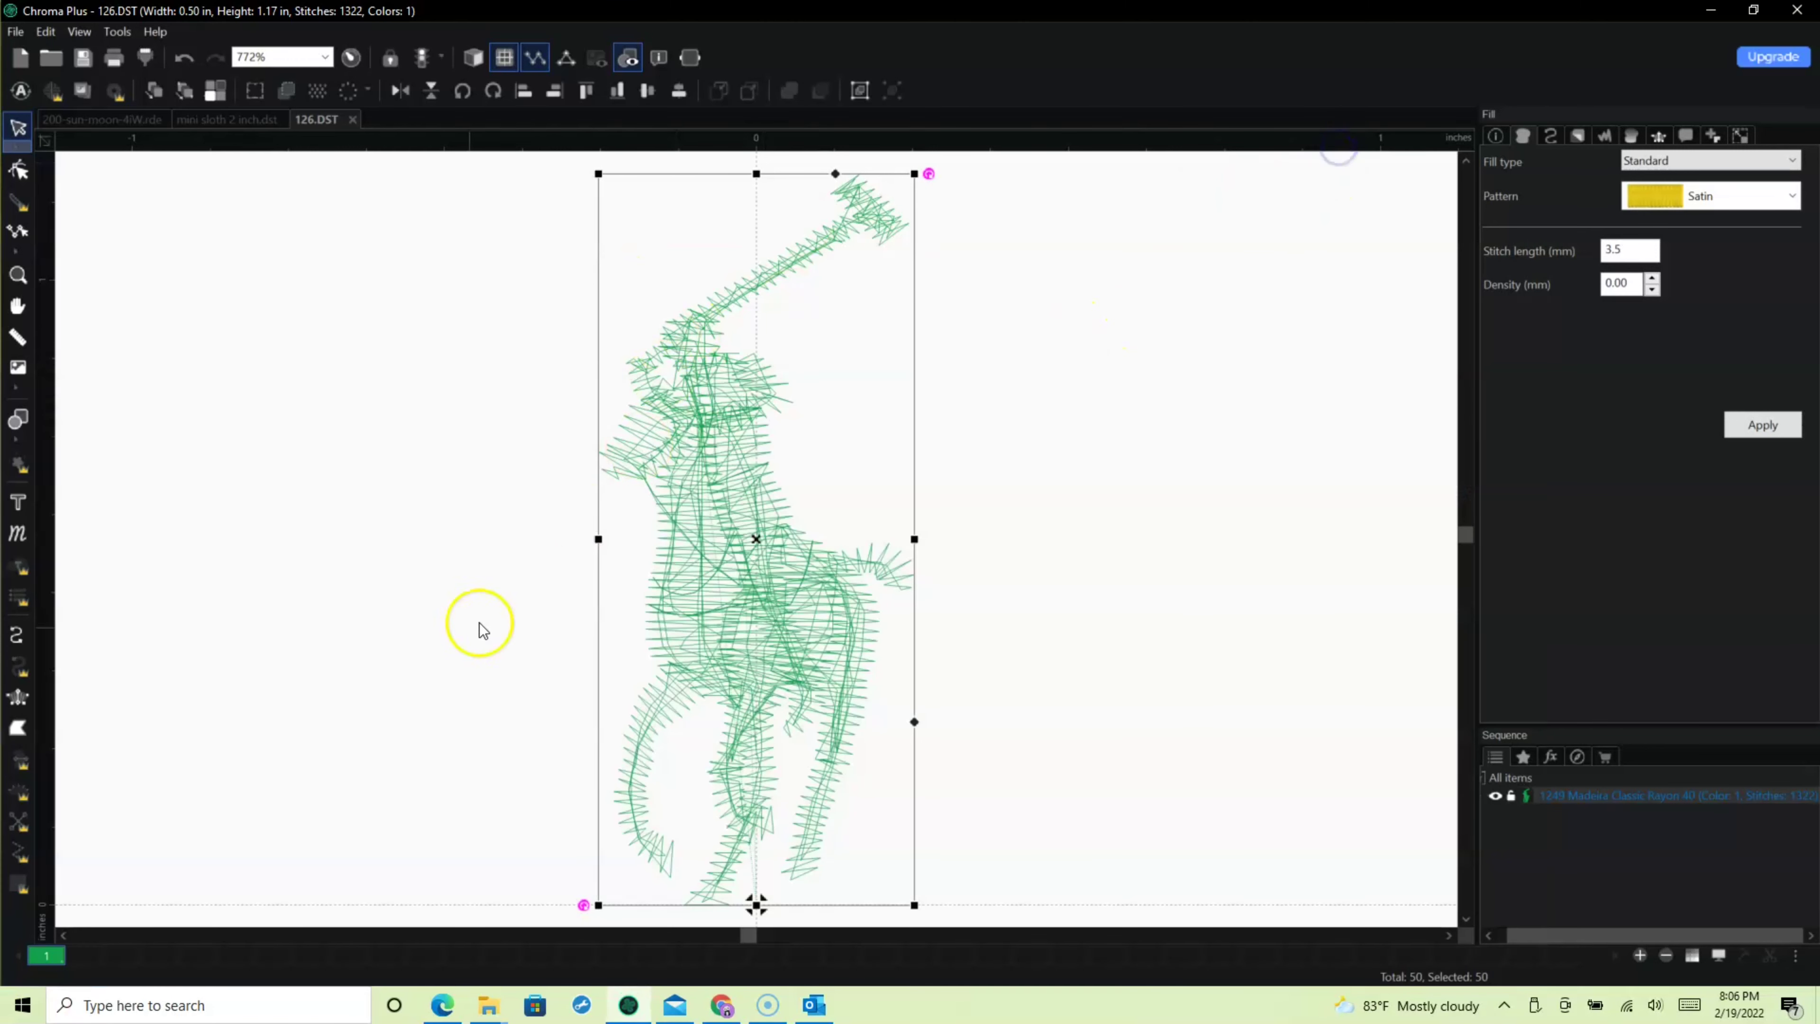
- Save the recoloured design to the Desktop as 126.DST in the Ricoma/Tajima (DST) format
left_click(12, 34)
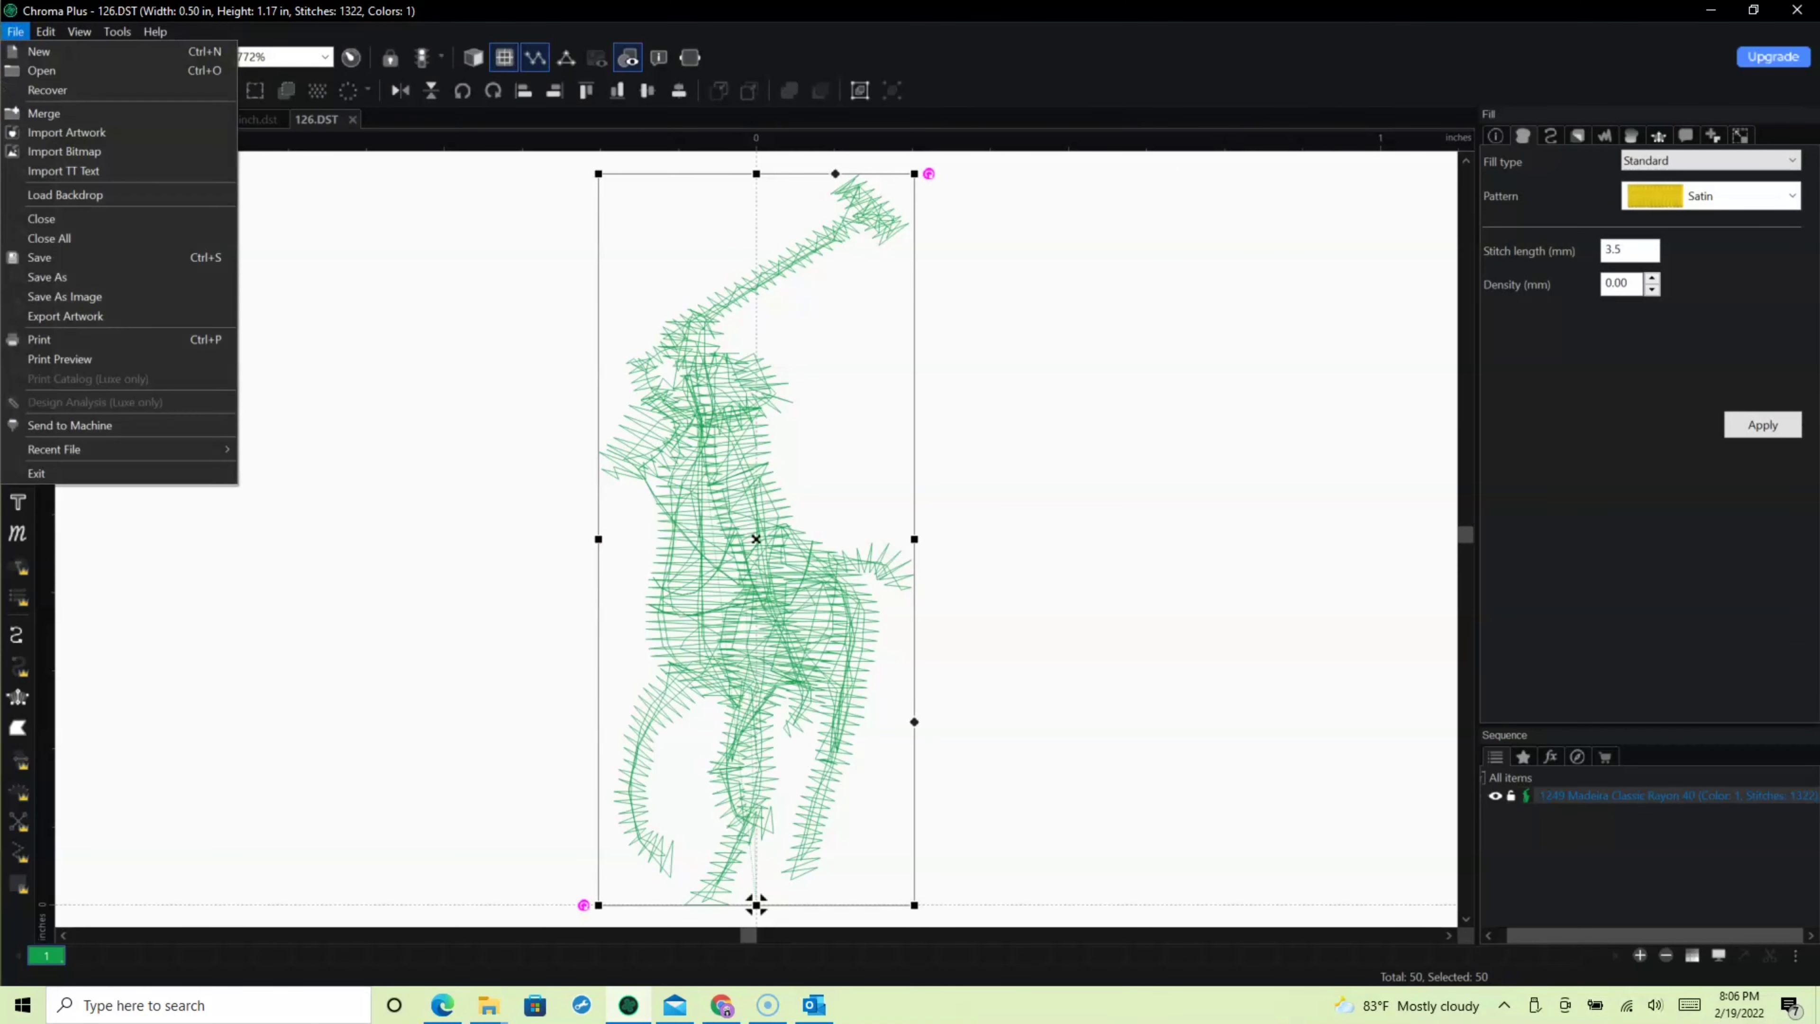
left_click(73, 411)
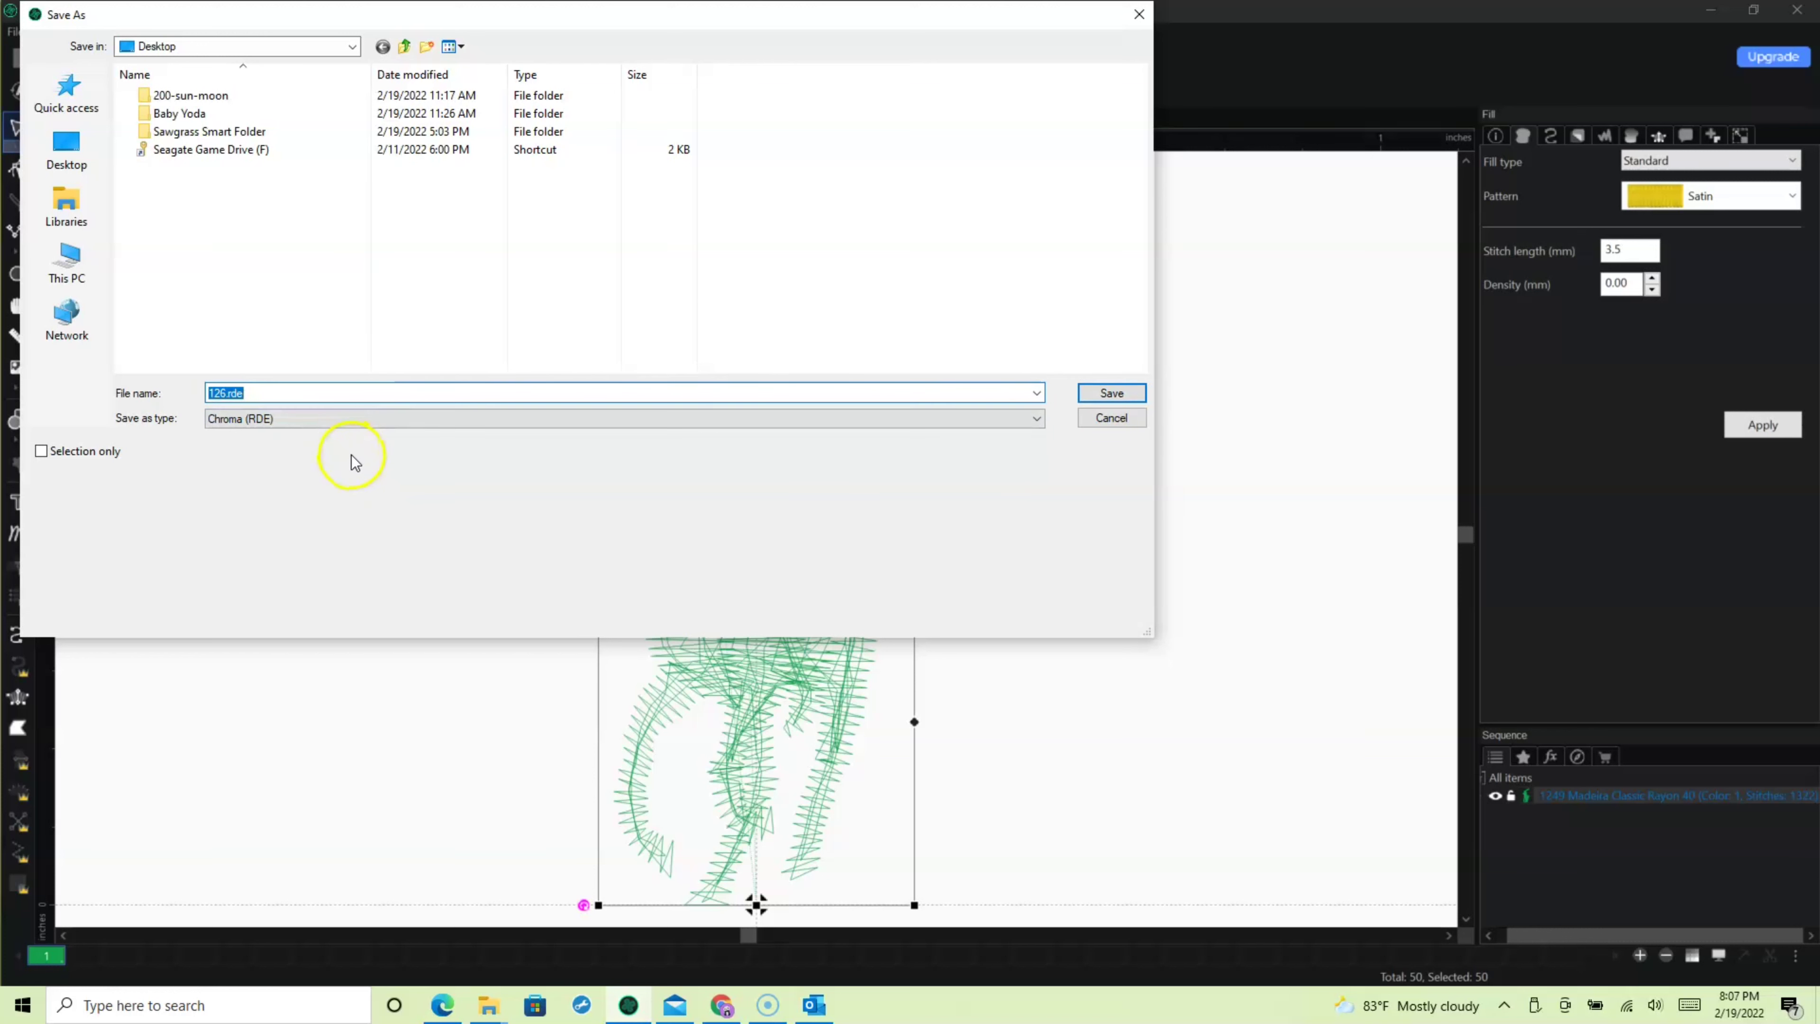
left_click(1036, 420)
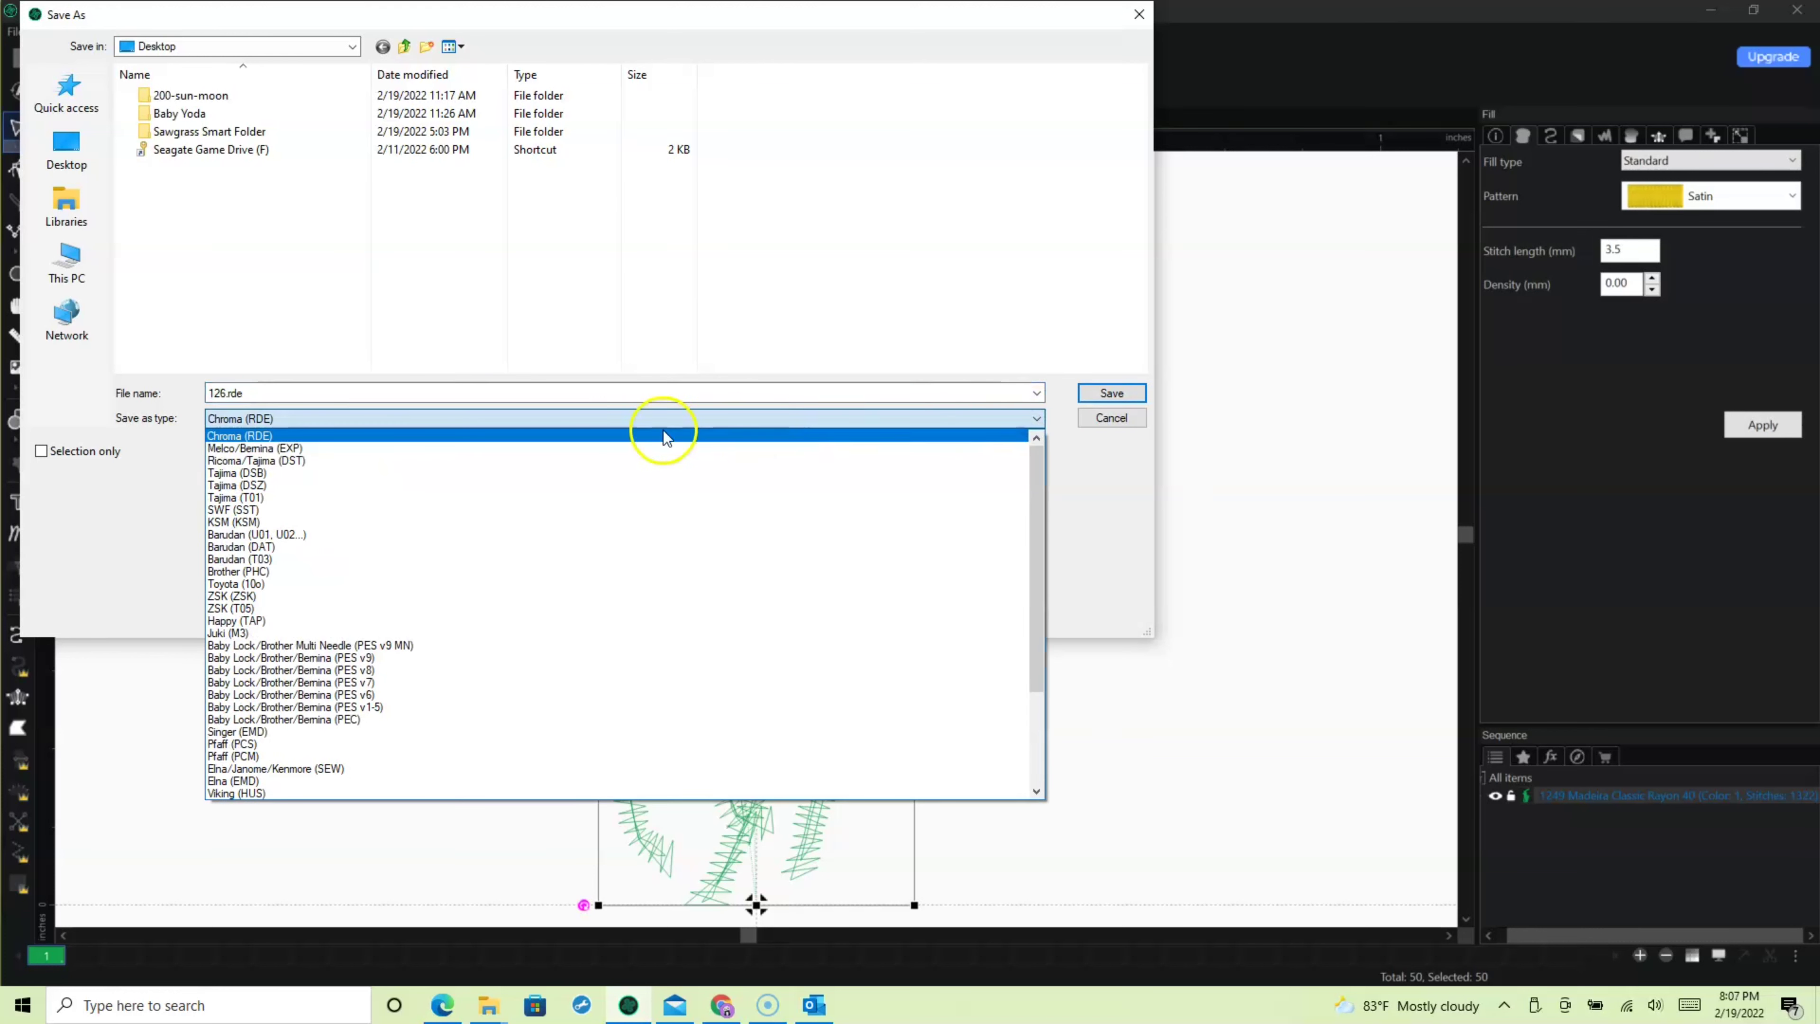
left_click(319, 461)
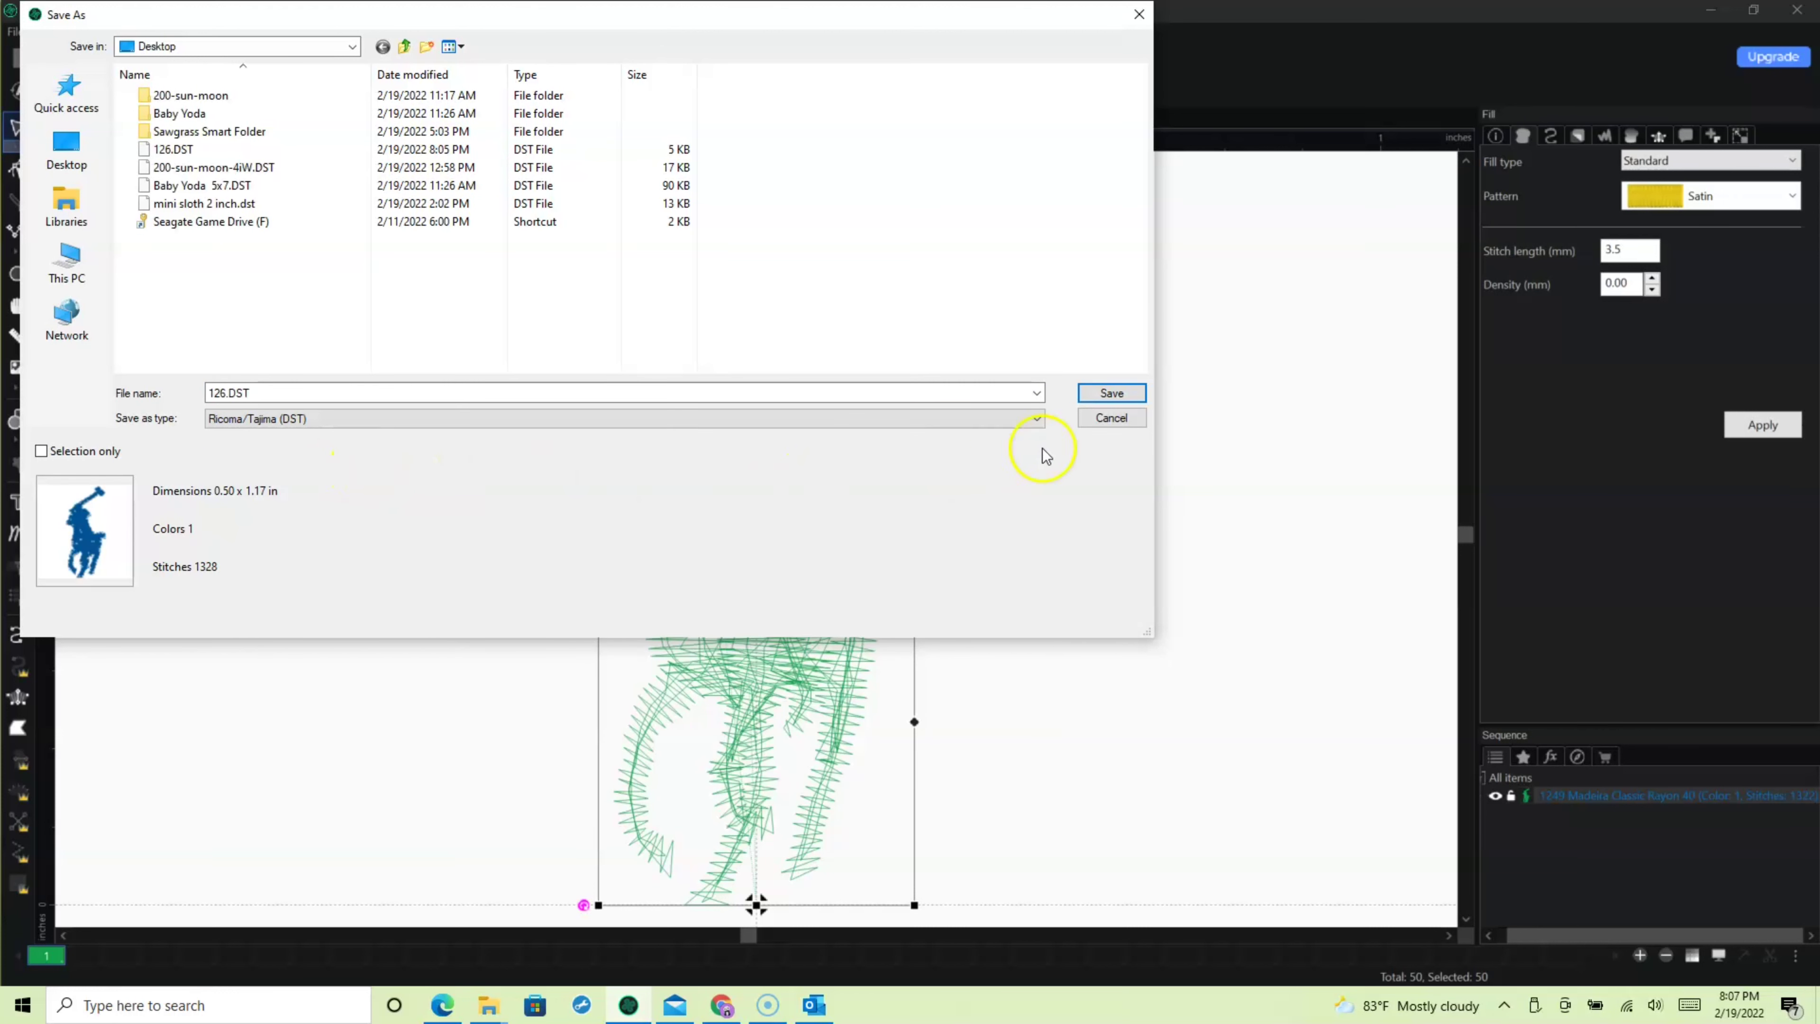
left_click(1118, 396)
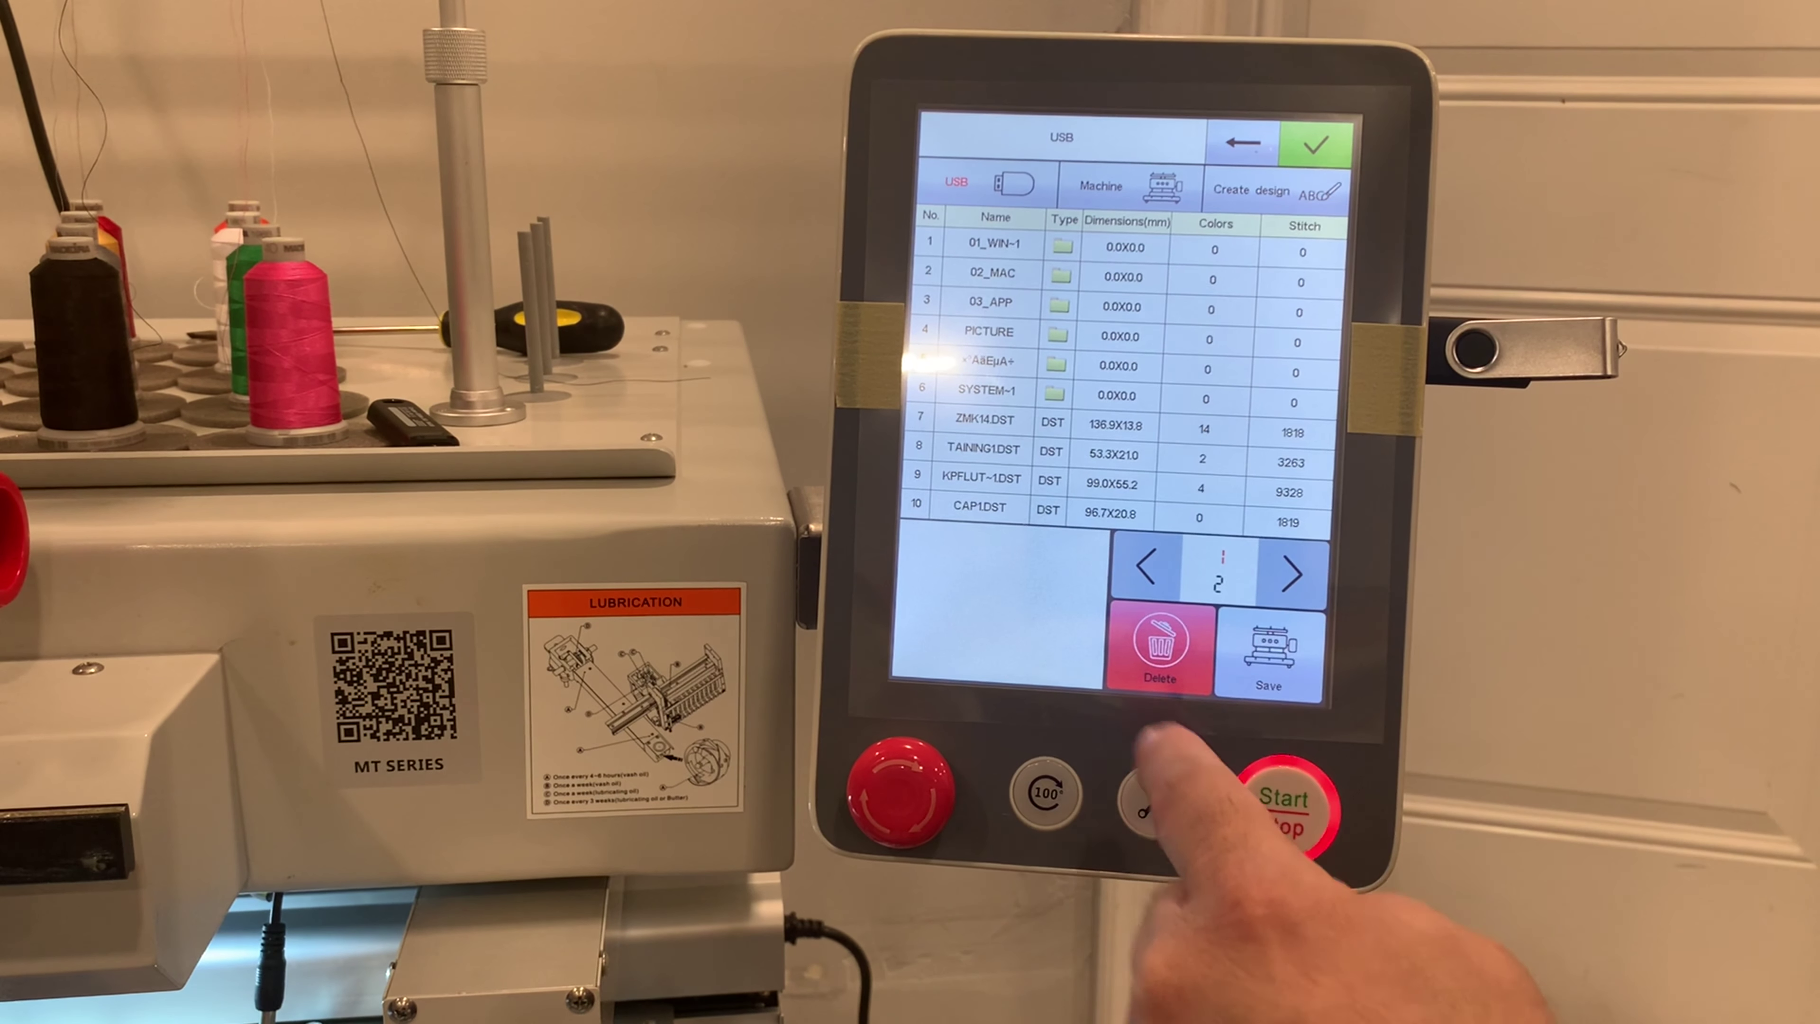
left_click(1291, 572)
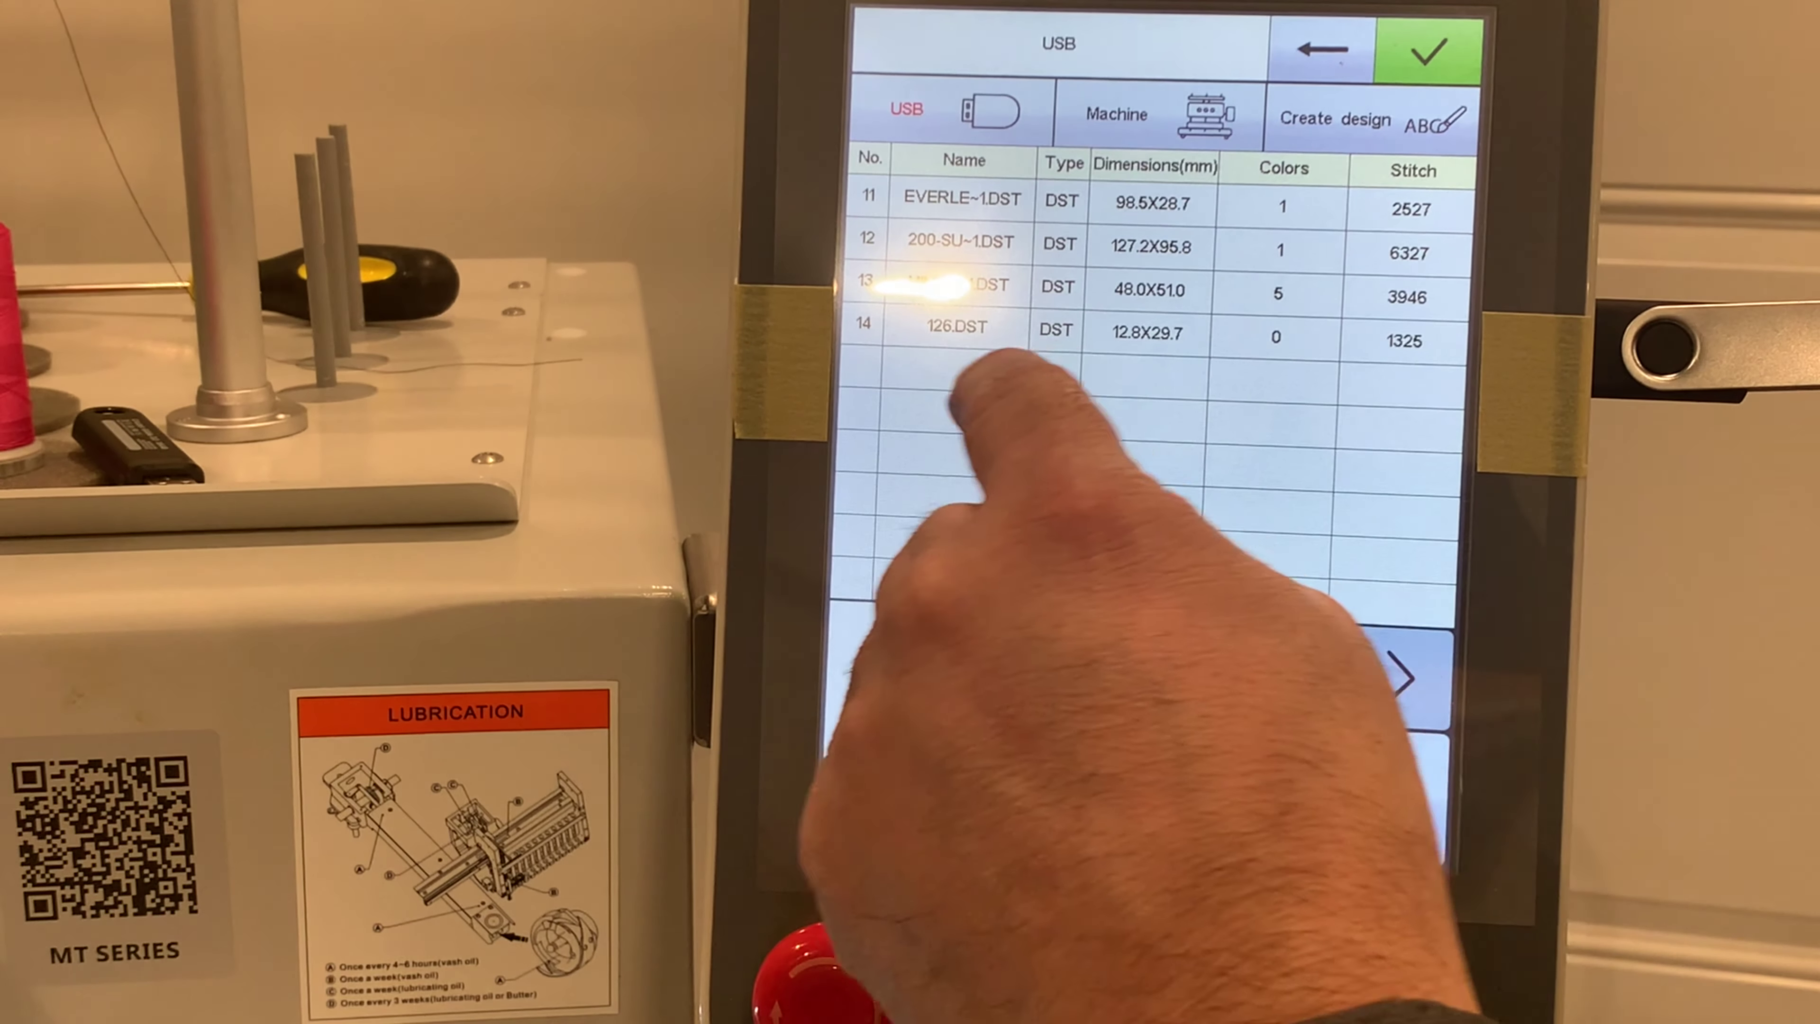
left_click(957, 326)
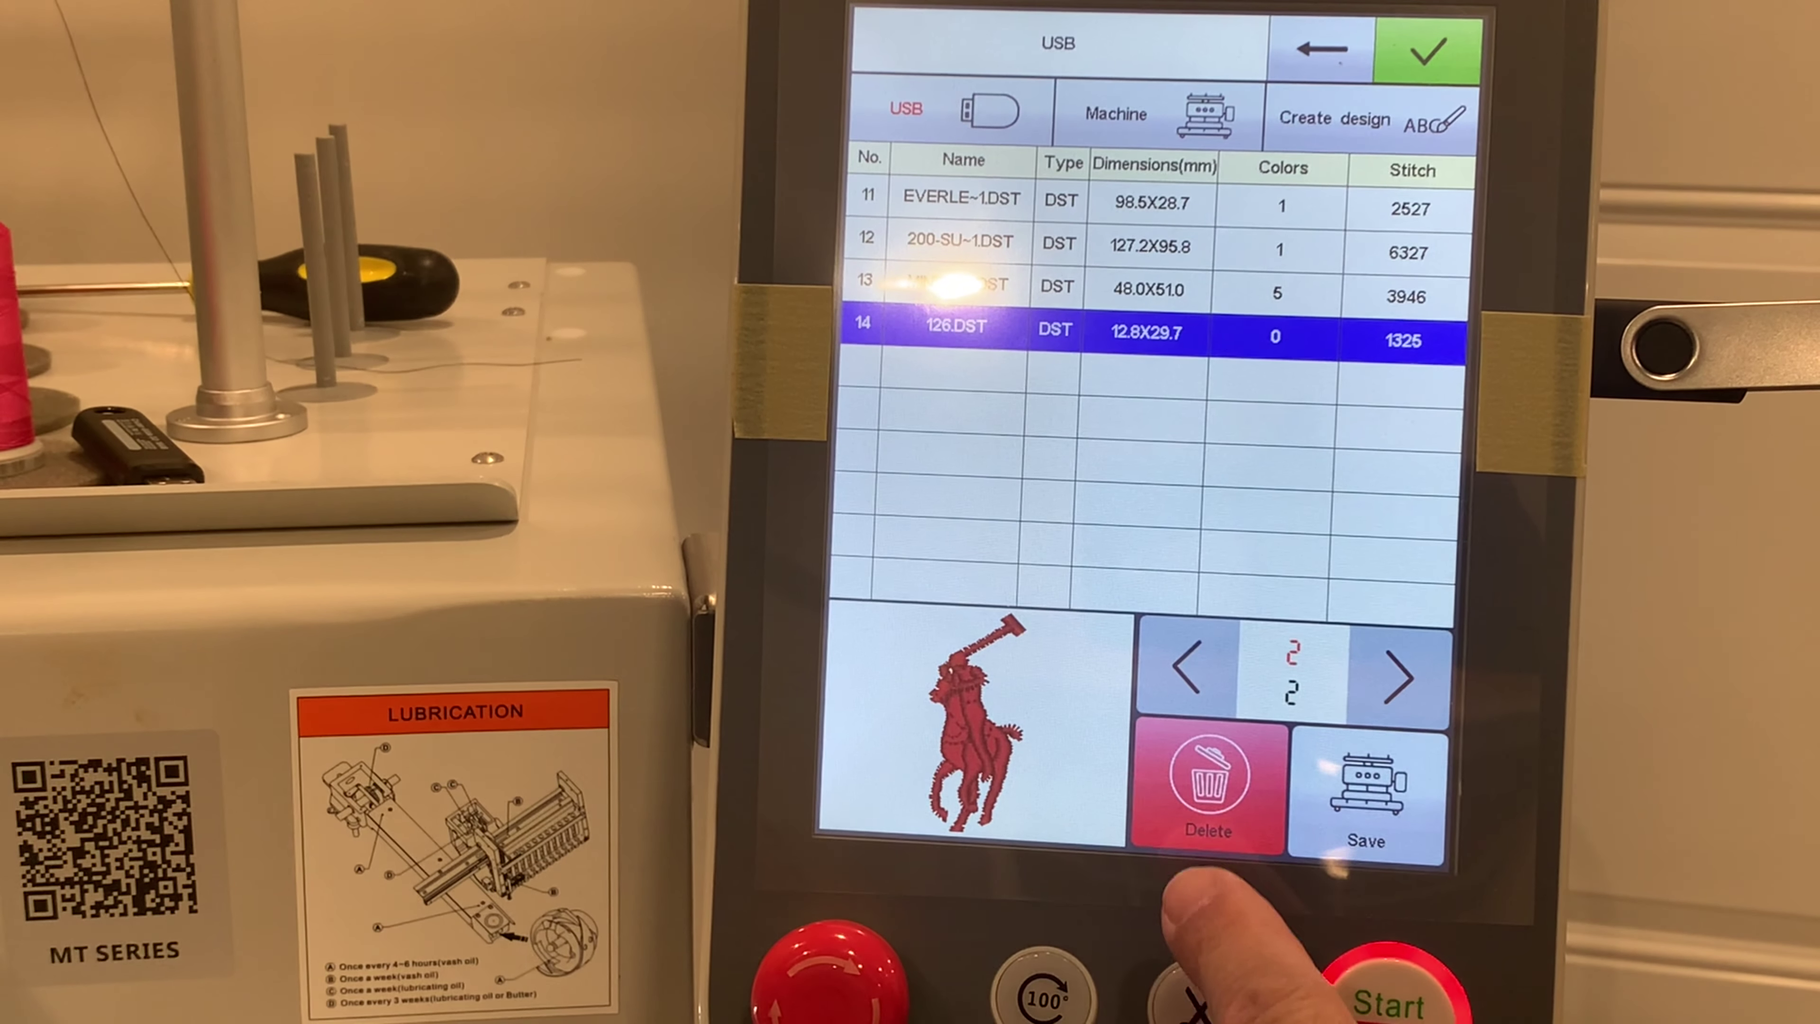
left_click(1352, 785)
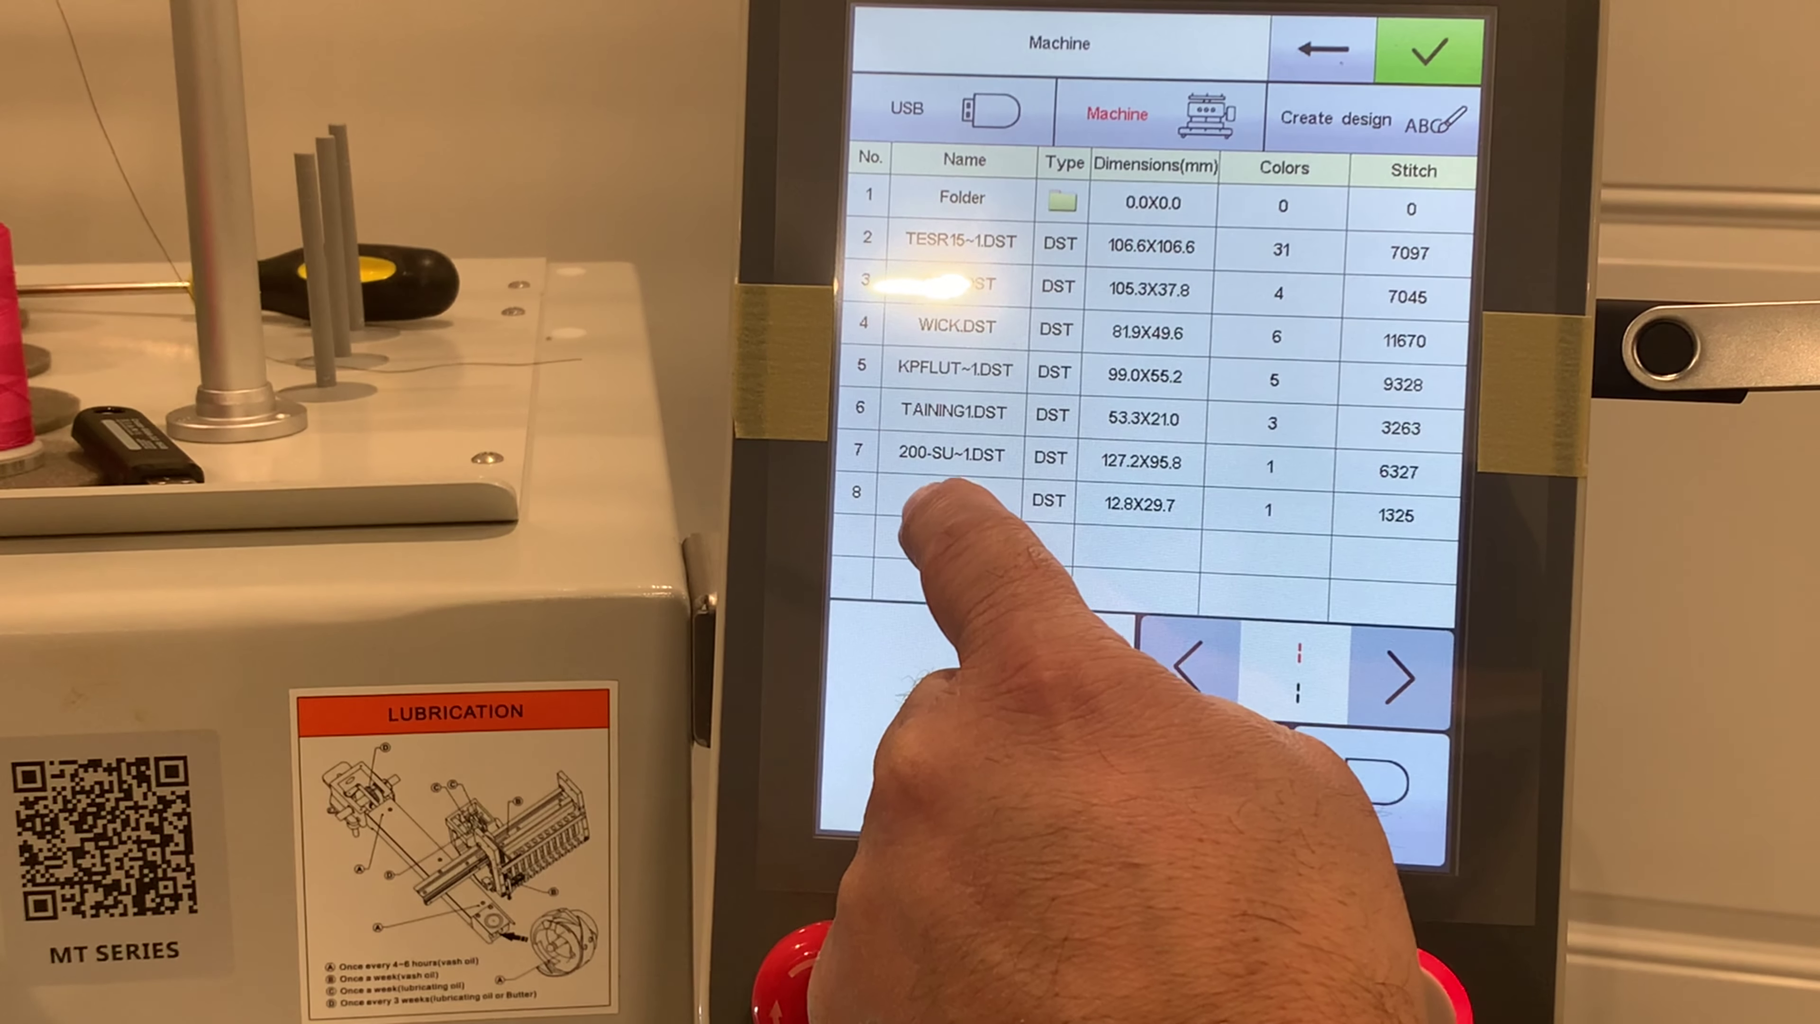
left_click(924, 502)
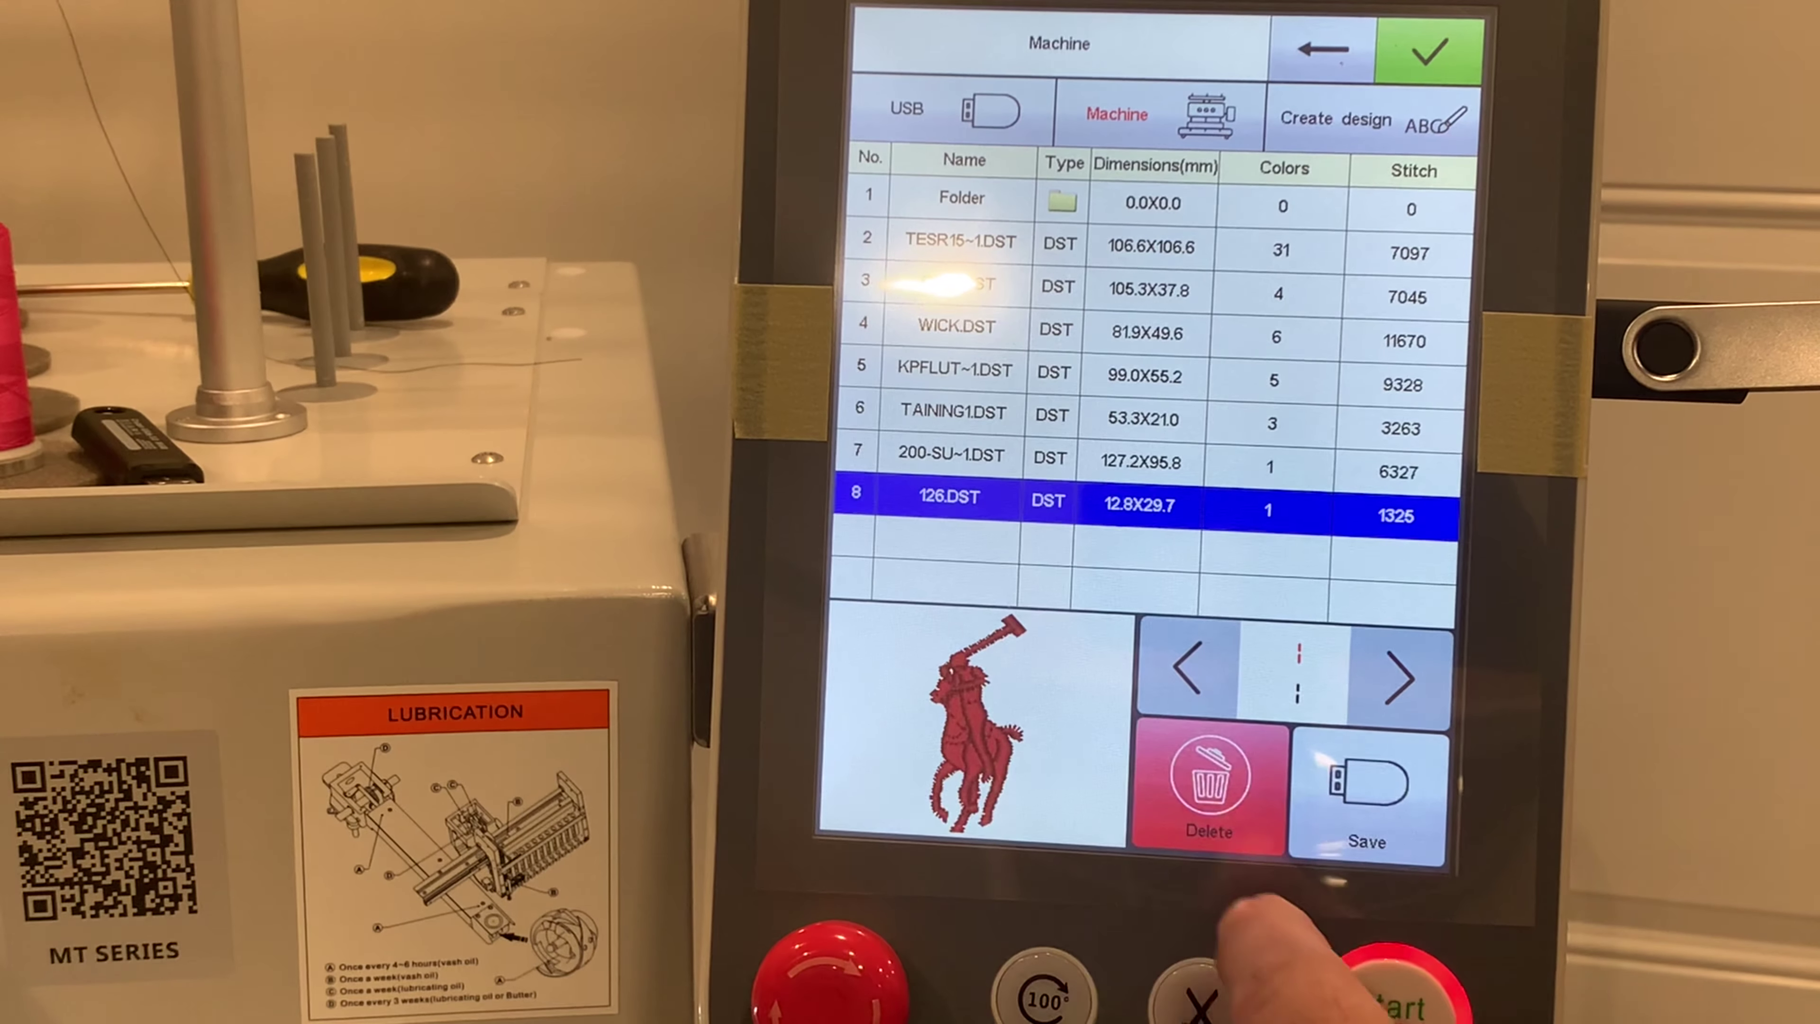